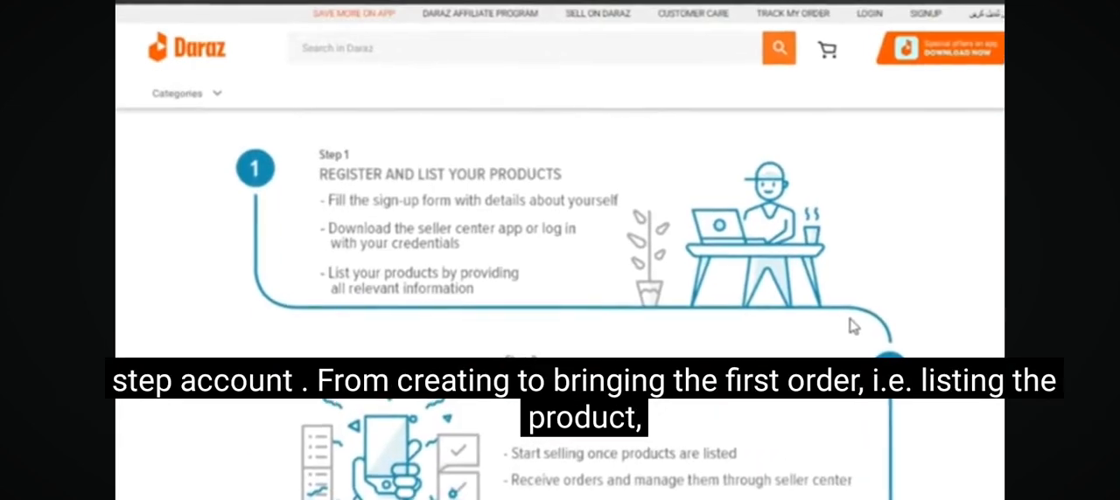
pyautogui.scroll(-3, 868, 332)
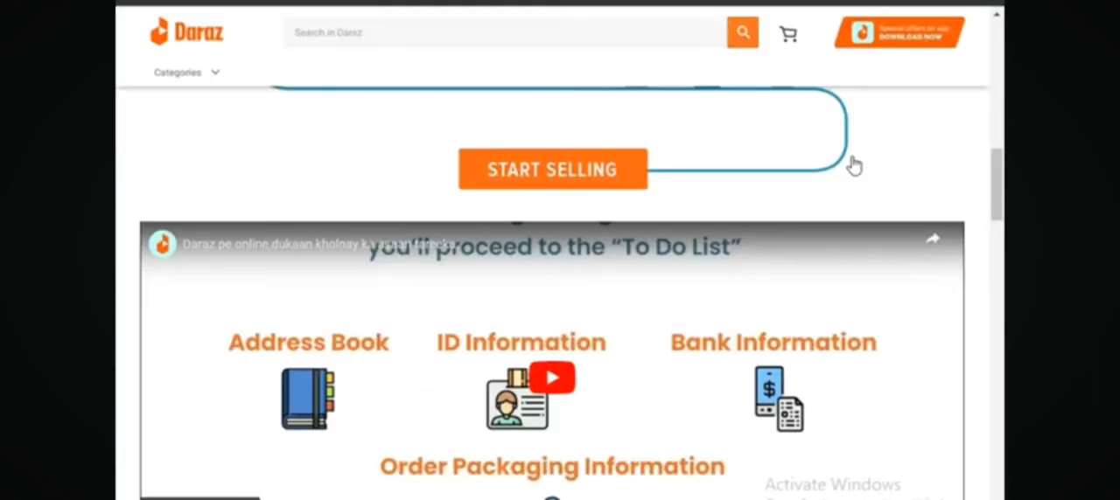
# Review the seller registration steps and the Features and Benefits section on the Sell on Daraz page.
pyautogui.scroll(-1, 856, 167)
pyautogui.scroll(-1, 867, 170)
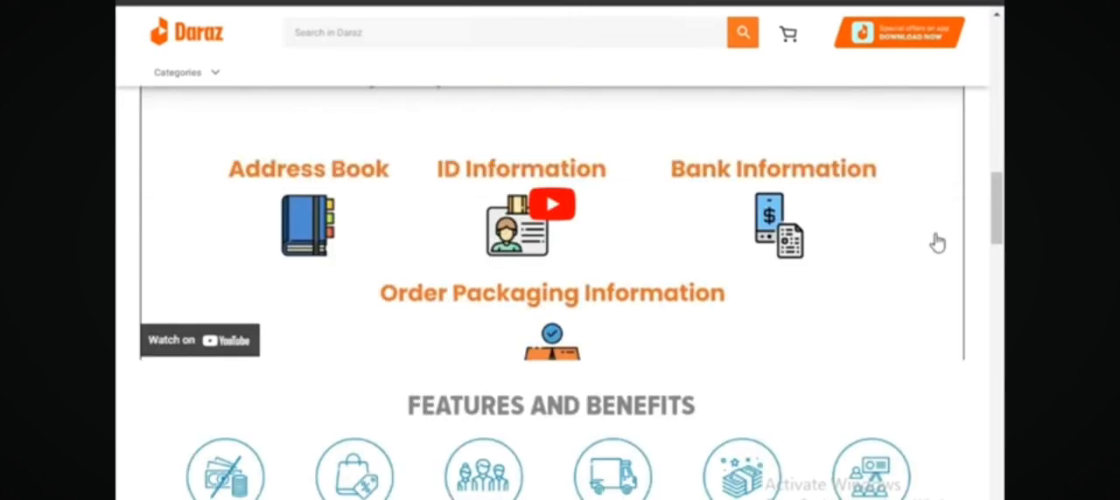
pyautogui.scroll(-1, 933, 240)
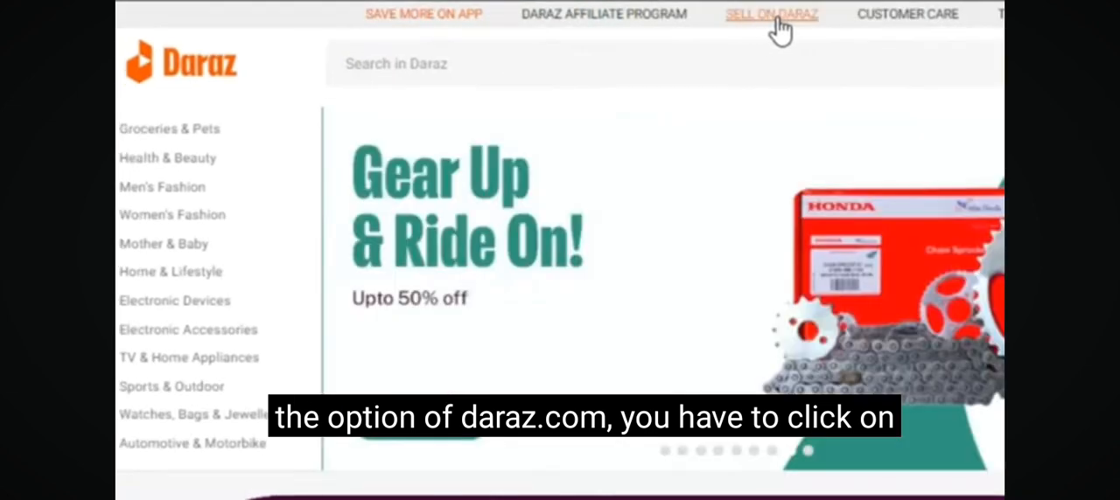
# Open the Sell on Daraz page from the homepage and start the sign-up for a Local Seller account.
pyautogui.click(774, 18)
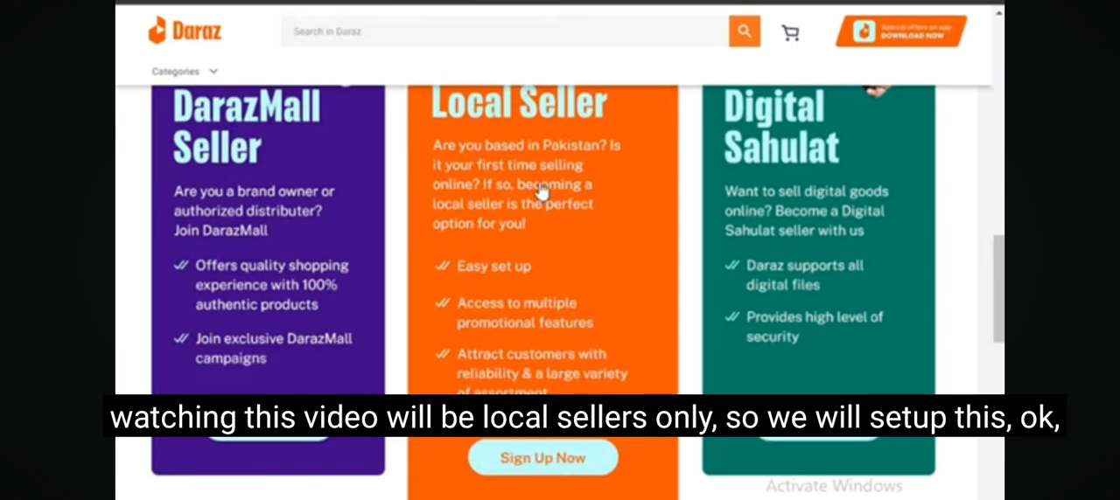
pyautogui.click(543, 462)
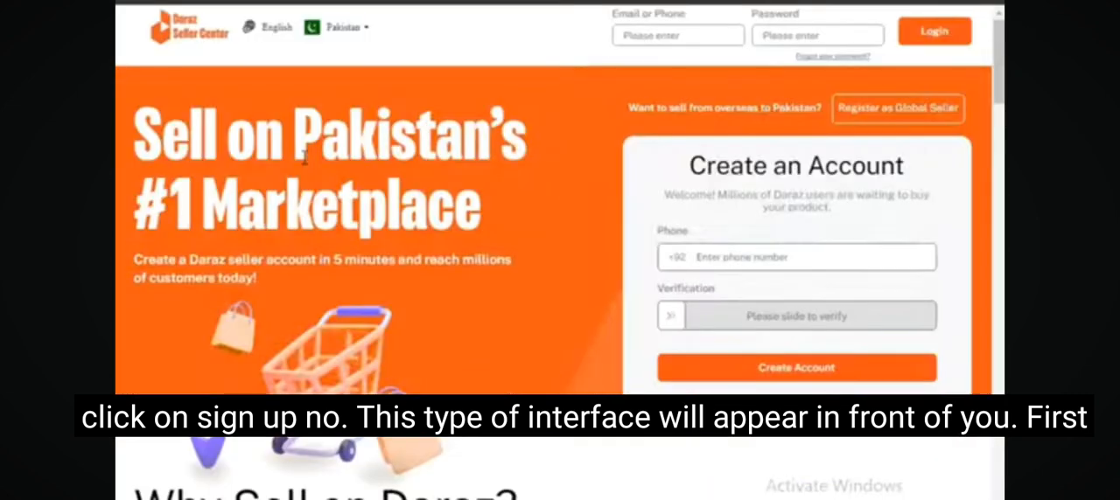
# Create the seller account with the phone number, slider check, received verification code and account password, leaving the referral code blank.
pyautogui.click(719, 257)
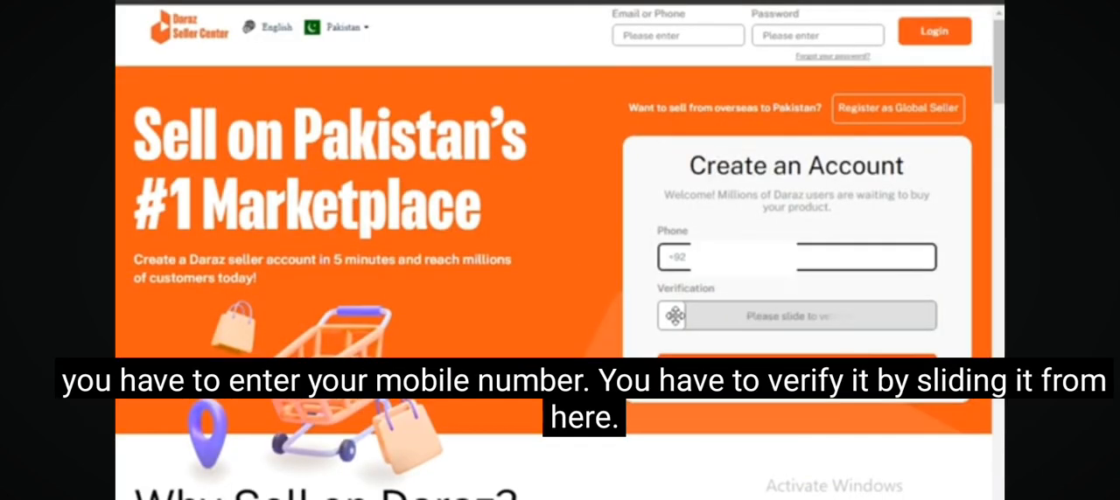
pyautogui.moveTo(675, 316); pyautogui.dragTo(932, 313)
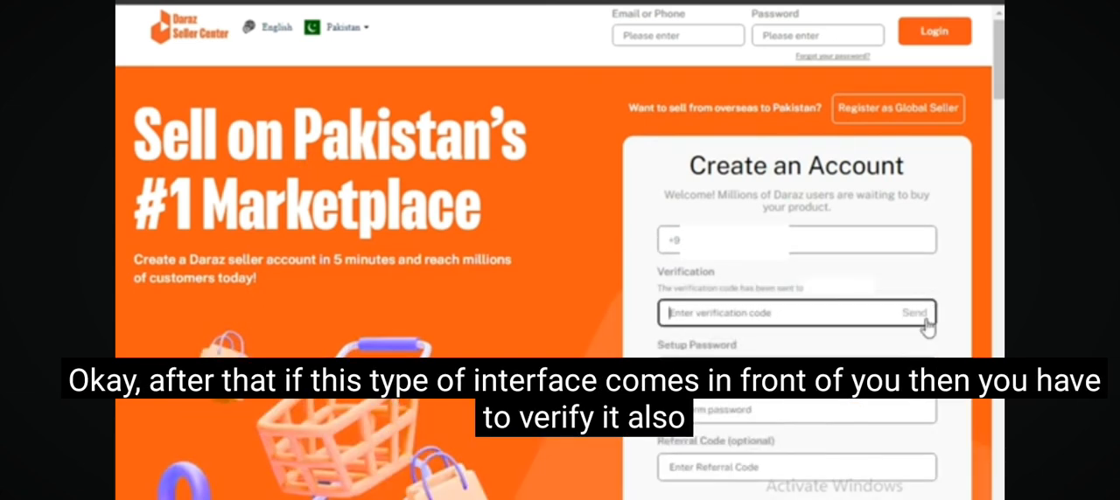
pyautogui.click(917, 315)
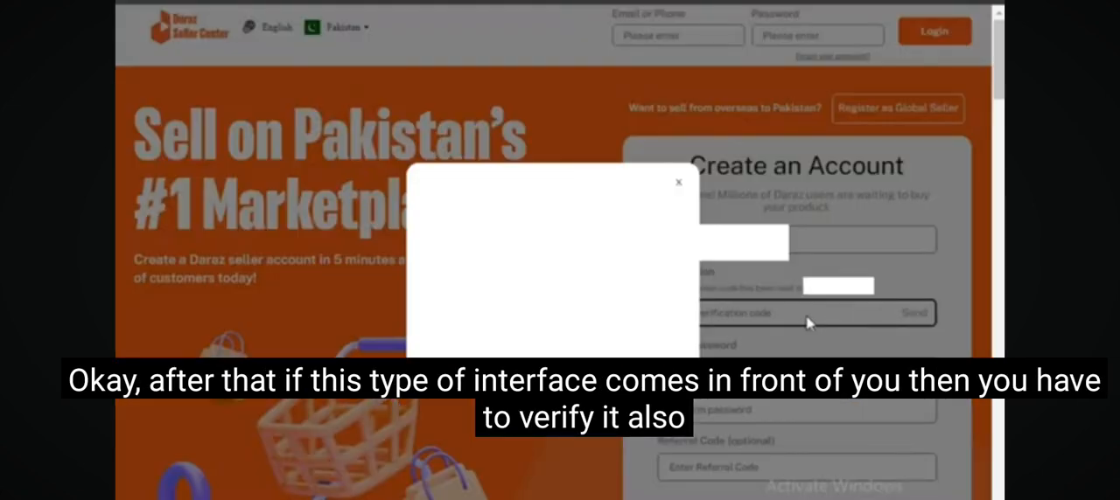
pyautogui.moveTo(464, 292); pyautogui.dragTo(670, 295)
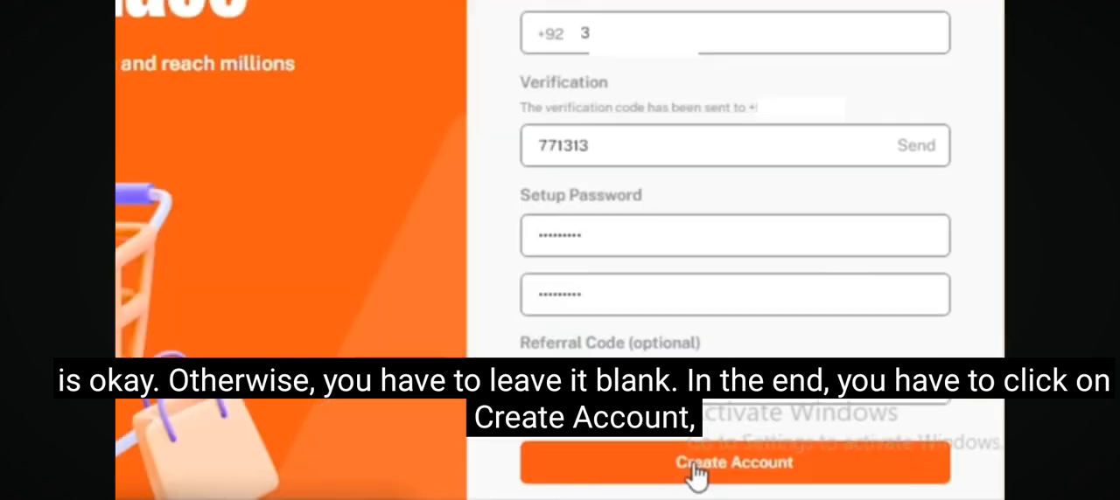
pyautogui.click(694, 475)
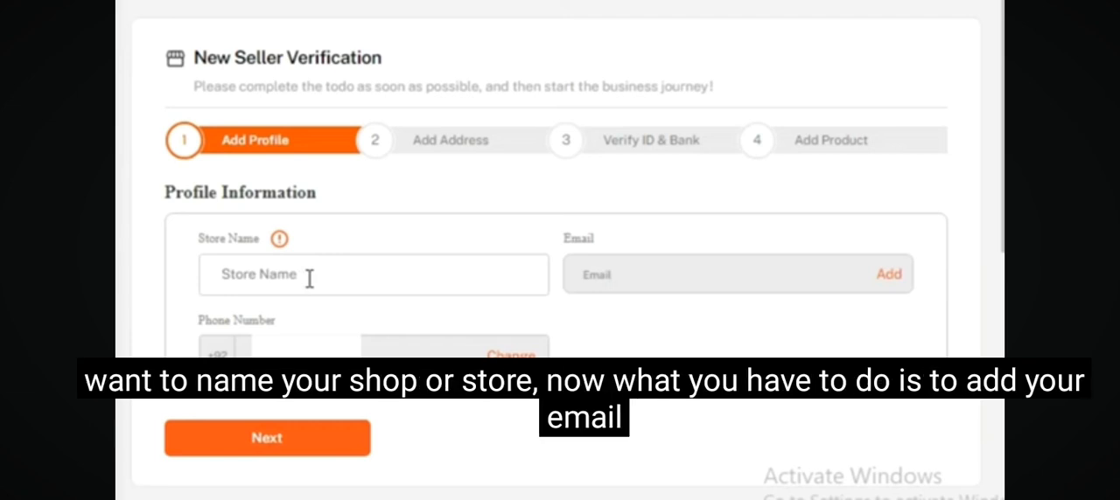
# Complete the profile information with the store name "Shop Smartly" and the seller's email address verified by its emailed code.
pyautogui.click(309, 278)
pyautogui.write('Shop Smartly')
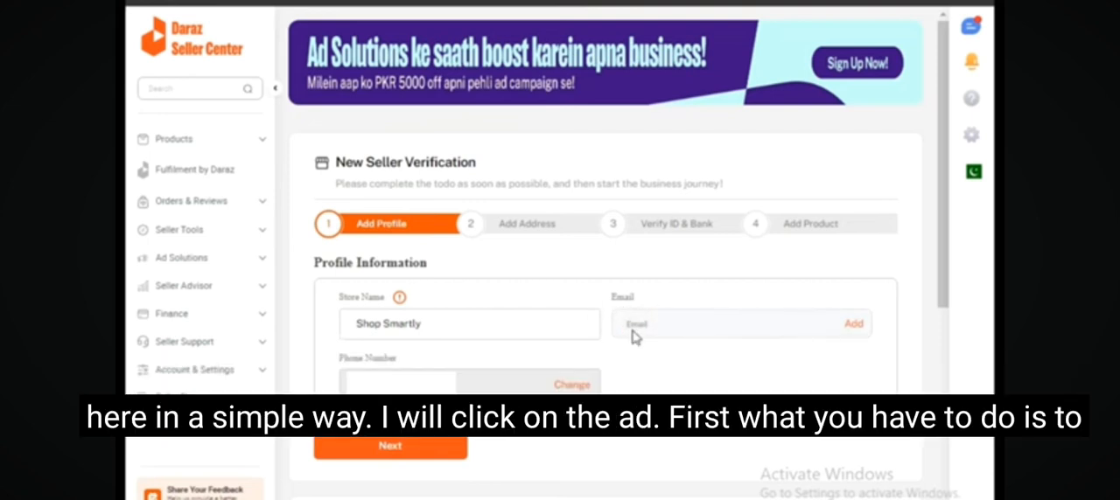
pyautogui.click(854, 326)
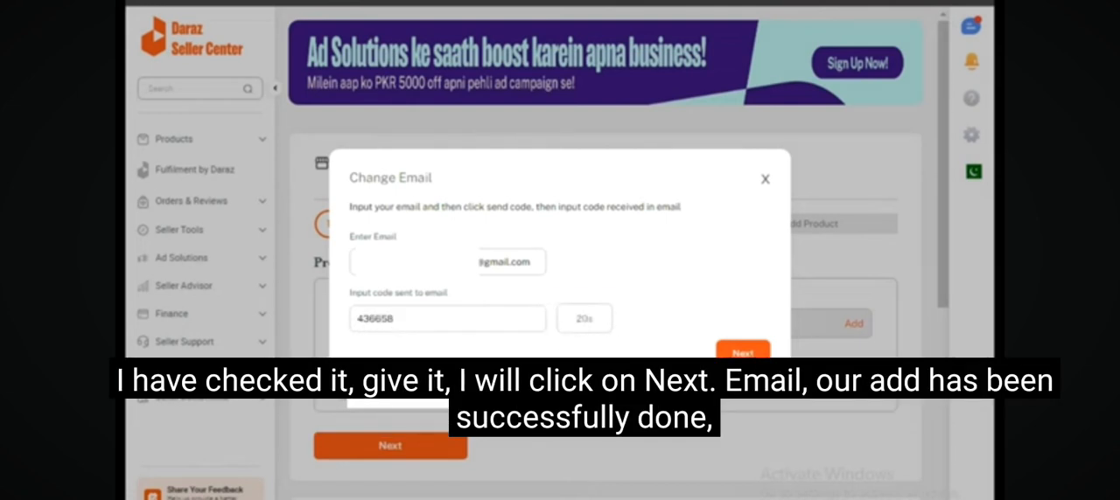
pyautogui.click(743, 350)
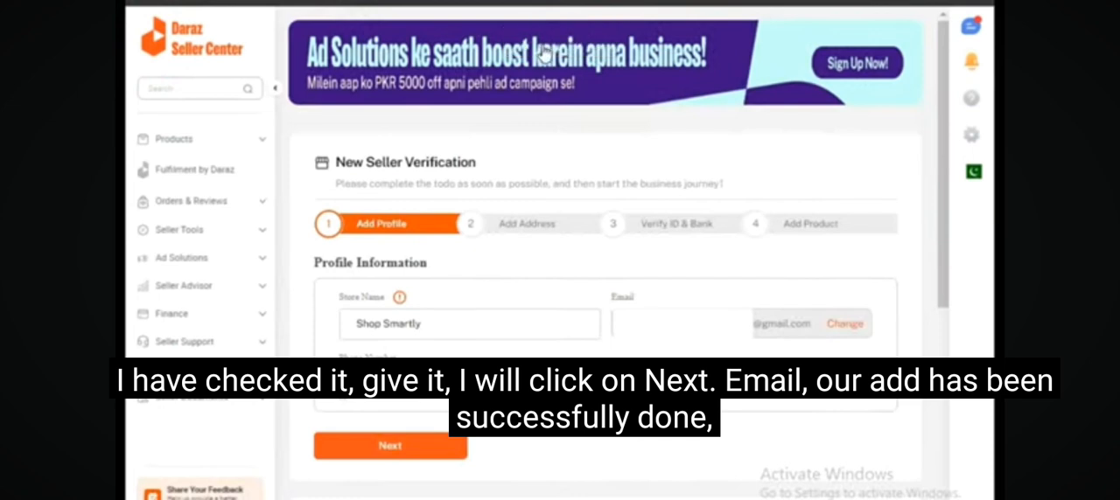
pyautogui.click(405, 451)
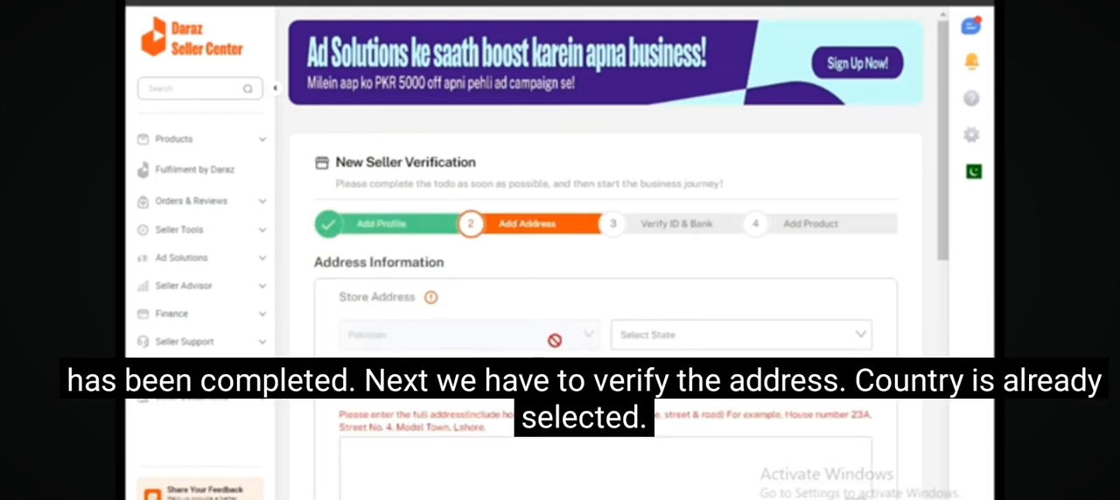
# Fill in the store address with its state, area, district and full street address.
pyautogui.click(617, 343)
pyautogui.click(831, 343)
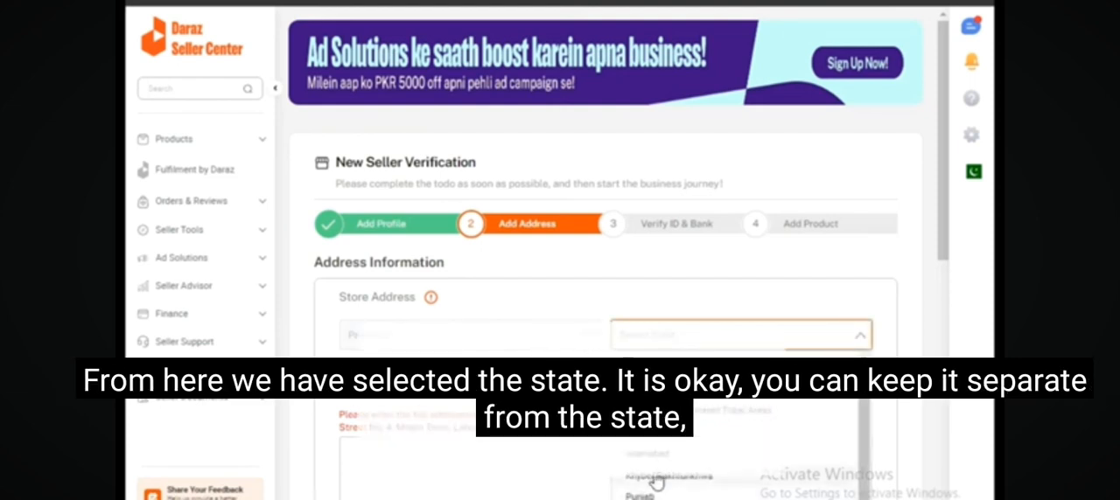
pyautogui.click(656, 477)
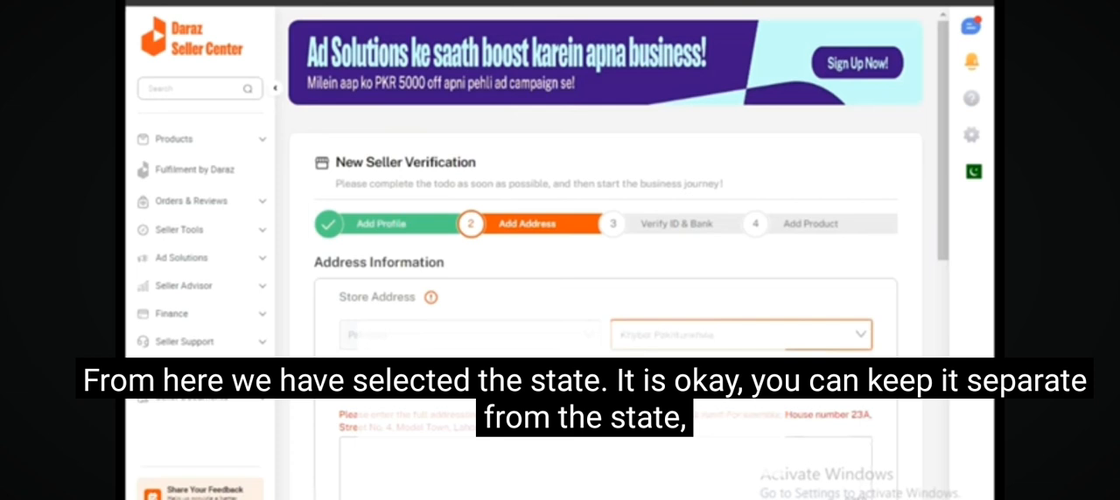
pyautogui.click(556, 386)
pyautogui.click(377, 204)
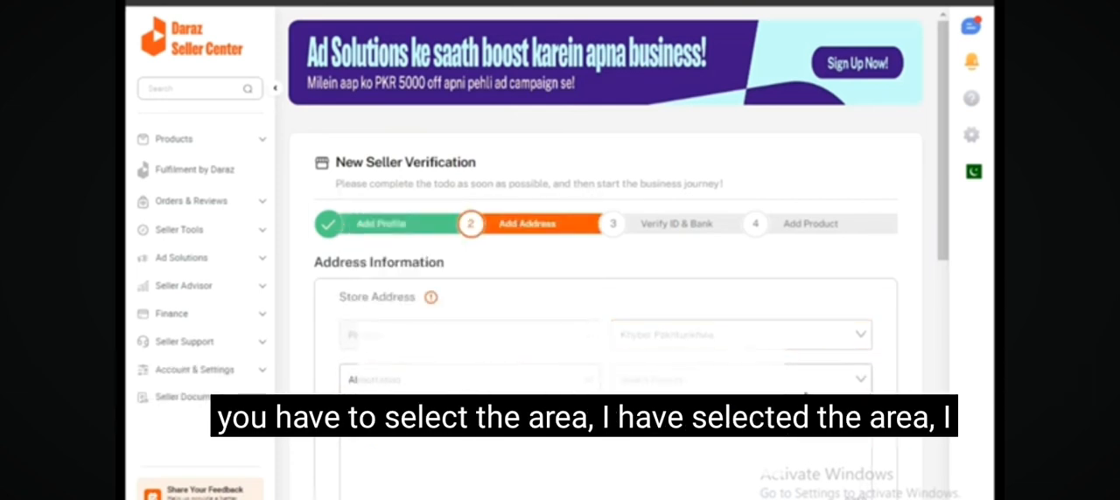
pyautogui.click(820, 385)
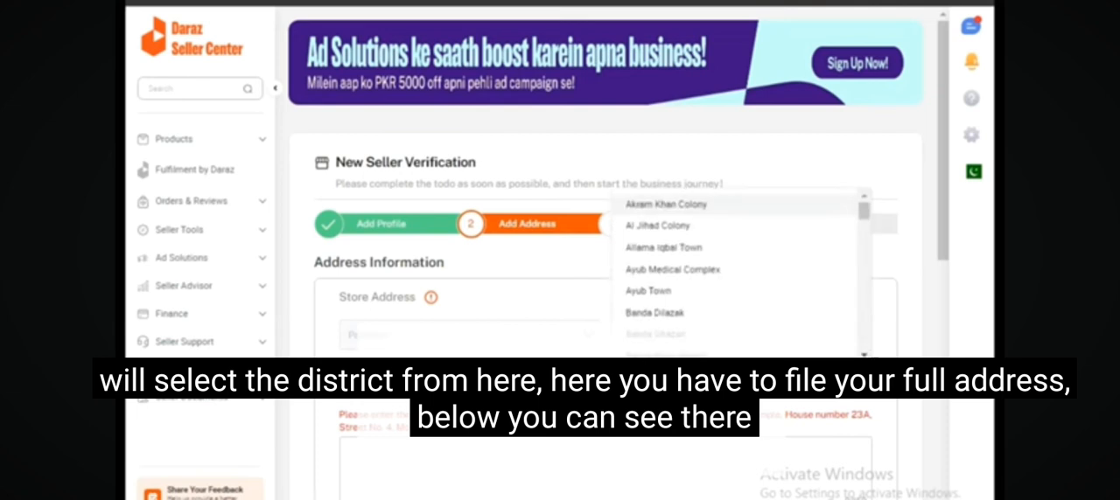
# Keep the return address the same as the store address and submit the address information.
pyautogui.scroll(-2, 604, 262)
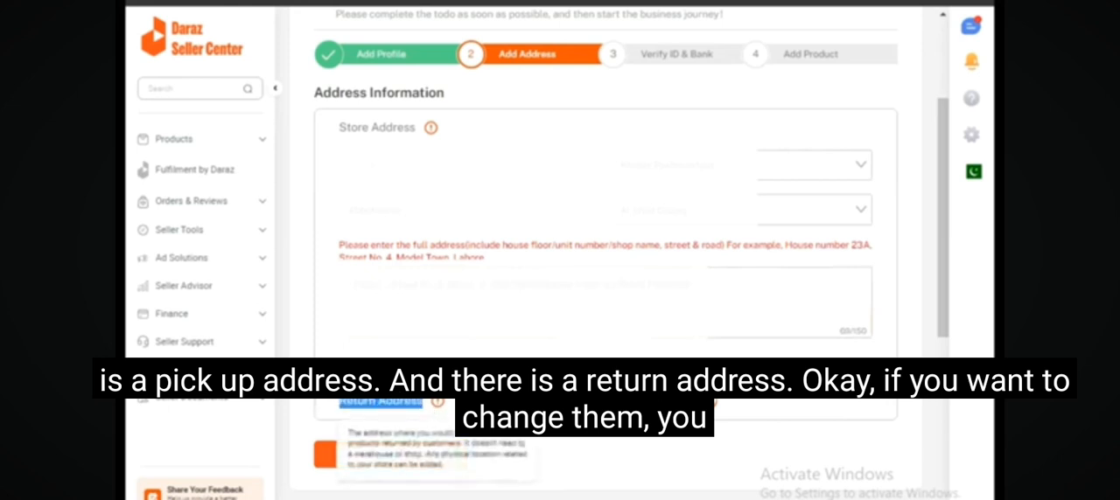
pyautogui.click(569, 375)
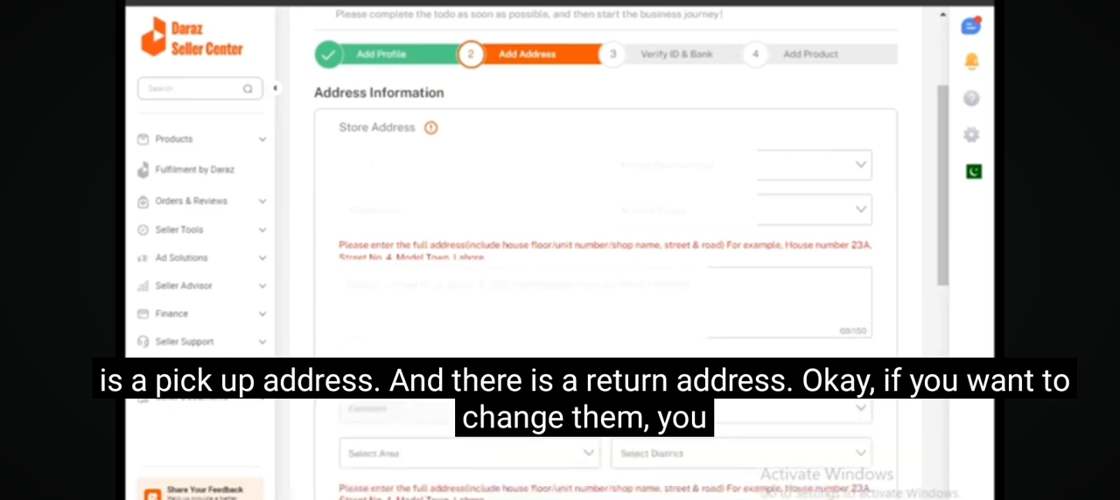
pyautogui.click(568, 374)
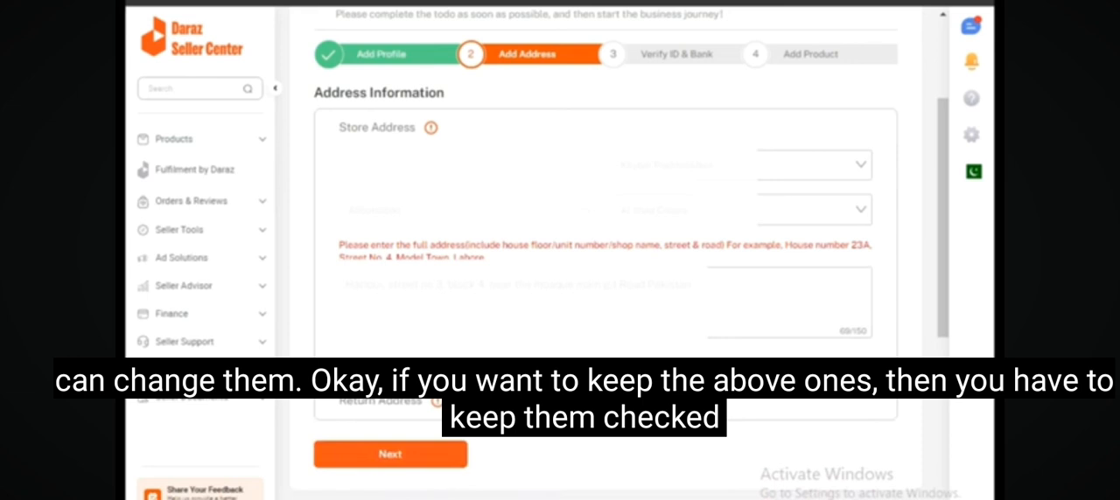
pyautogui.click(411, 462)
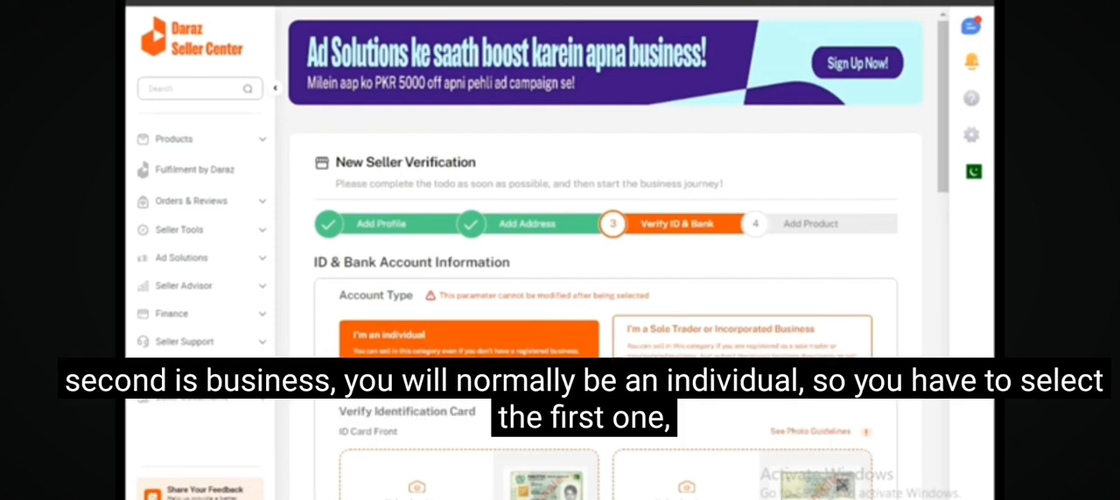
# Upload the front and back pictures of the identification card for the individual account type.
pyautogui.scroll(-2, 464, 289)
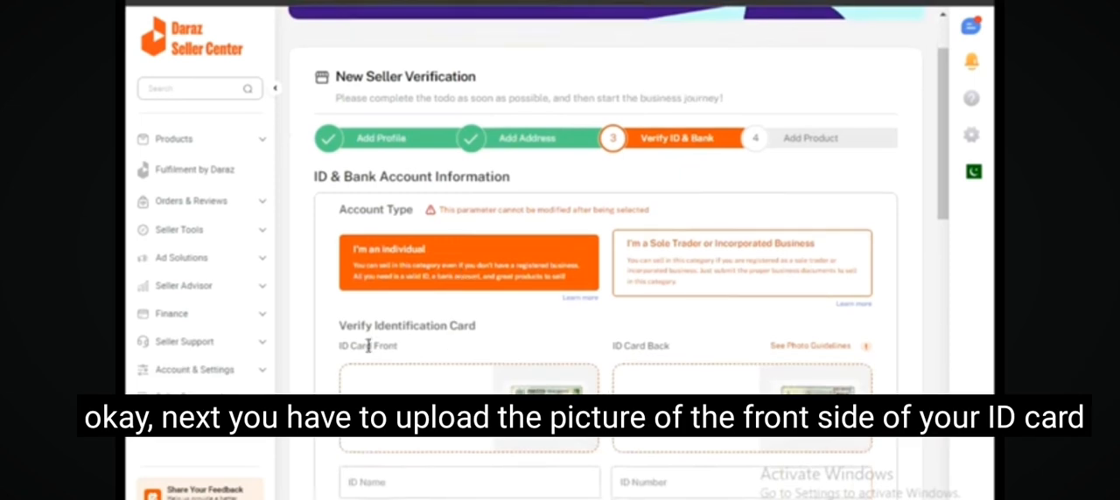
pyautogui.scroll(-2, 371, 348)
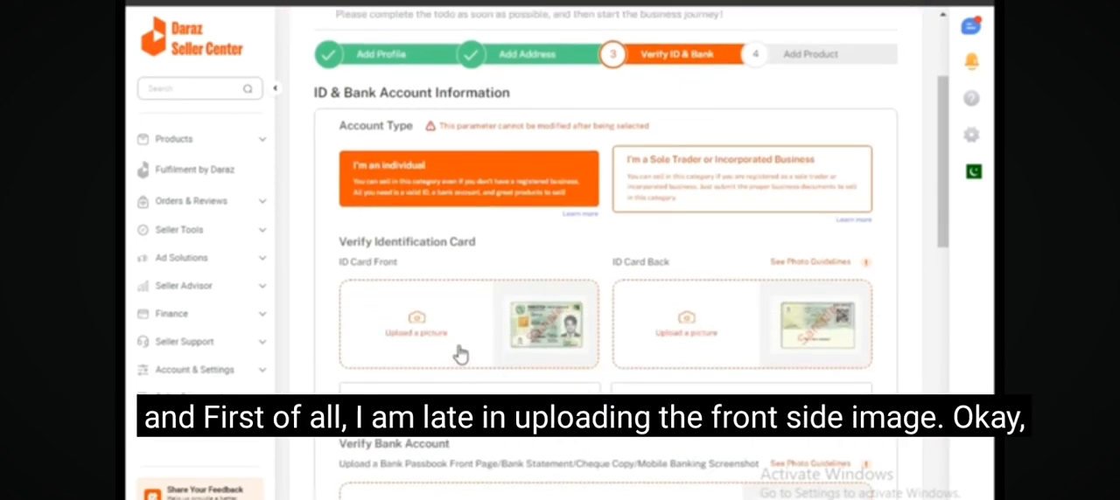
pyautogui.click(416, 330)
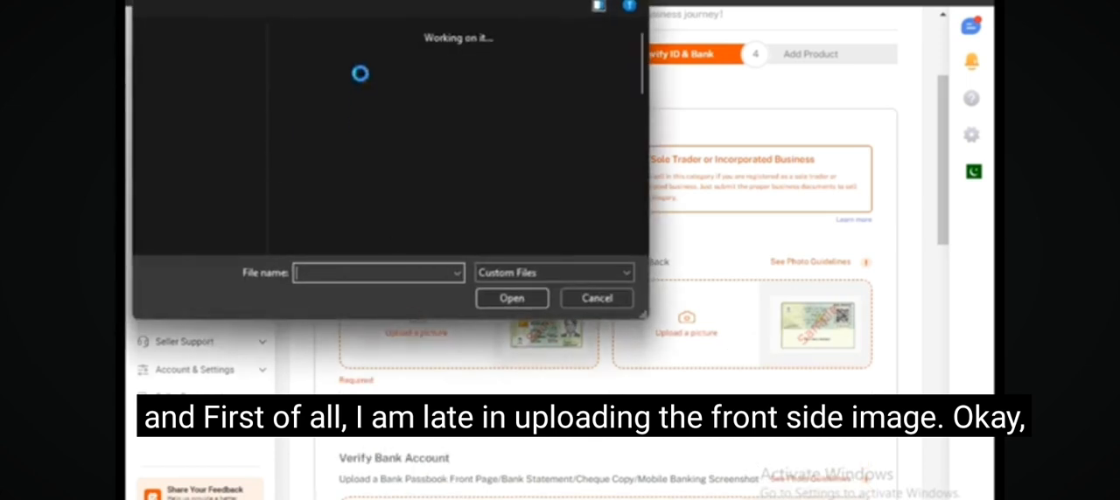
pyautogui.doubleClick(447, 148)
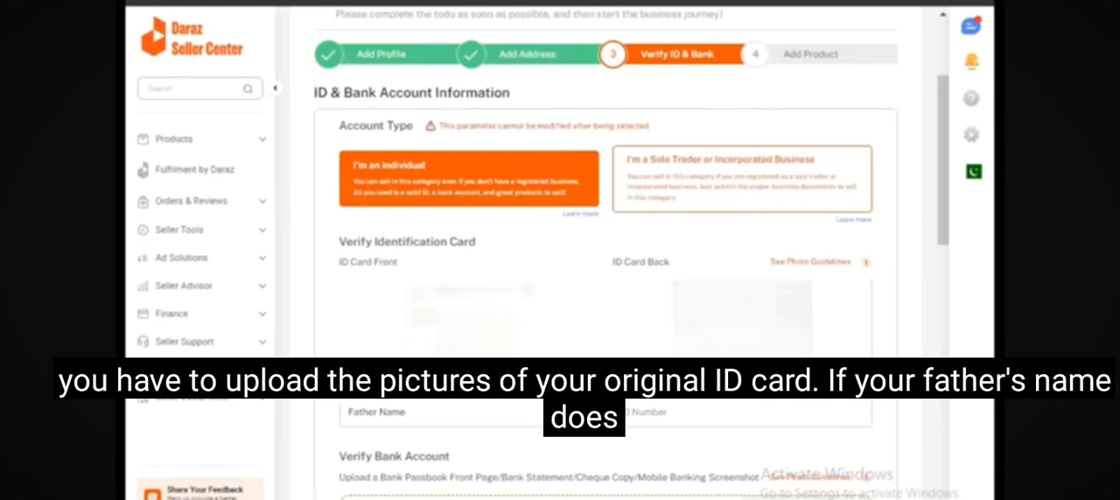
# Enter the father's name and the ID number for the identification card verification.
pyautogui.scroll(-4, 604, 263)
pyautogui.moveTo(415, 54); pyautogui.dragTo(351, 58)
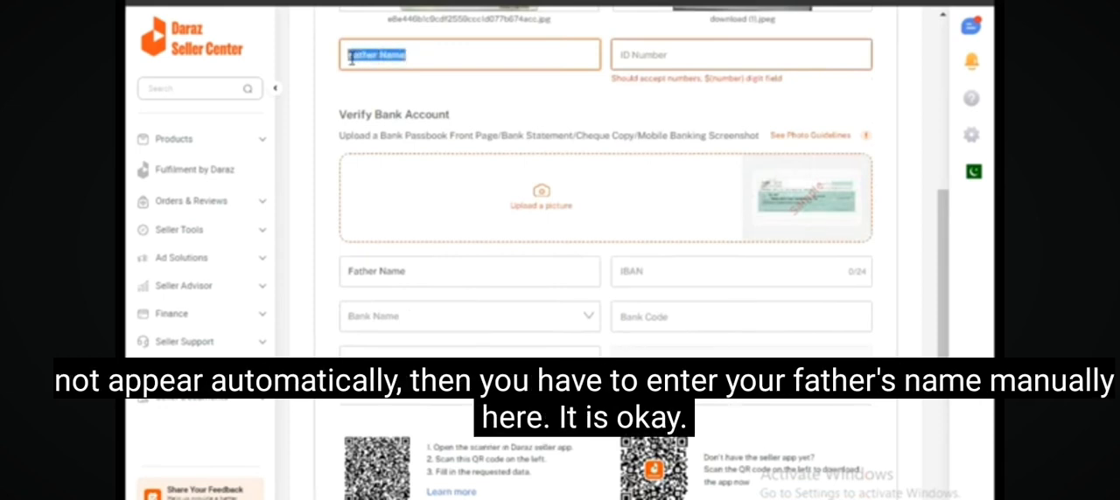
pyautogui.click(420, 62)
pyautogui.click(632, 58)
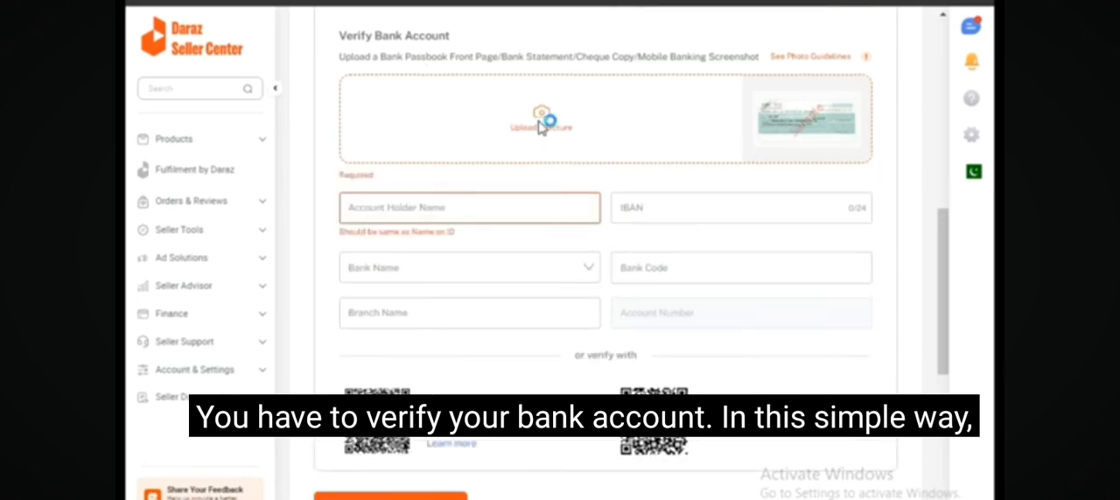
# Complete the bank account verification with the cheque picture MCBBank_PK.jpg, the bank MCB BANK LIMITED and the branch name, and submit it.
pyautogui.click(539, 128)
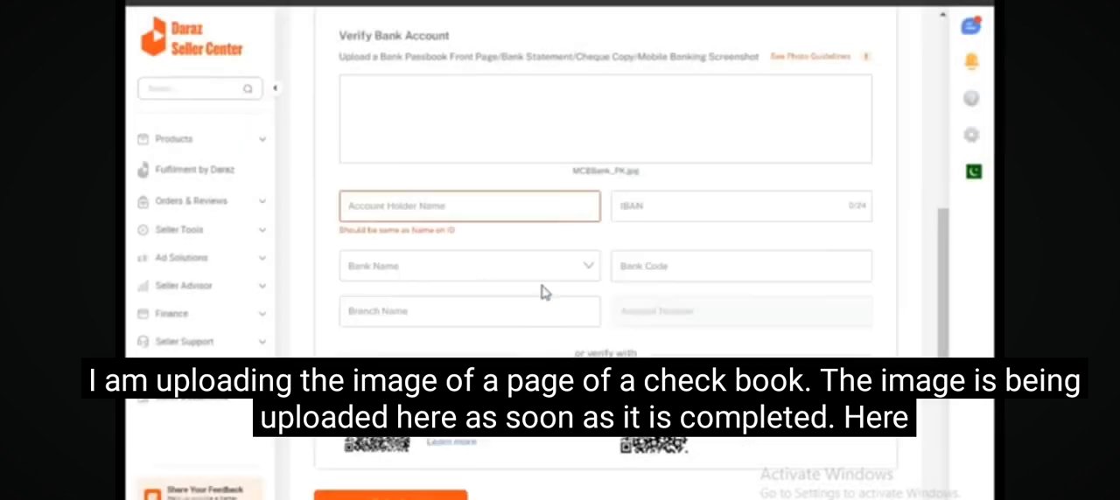
pyautogui.click(396, 209)
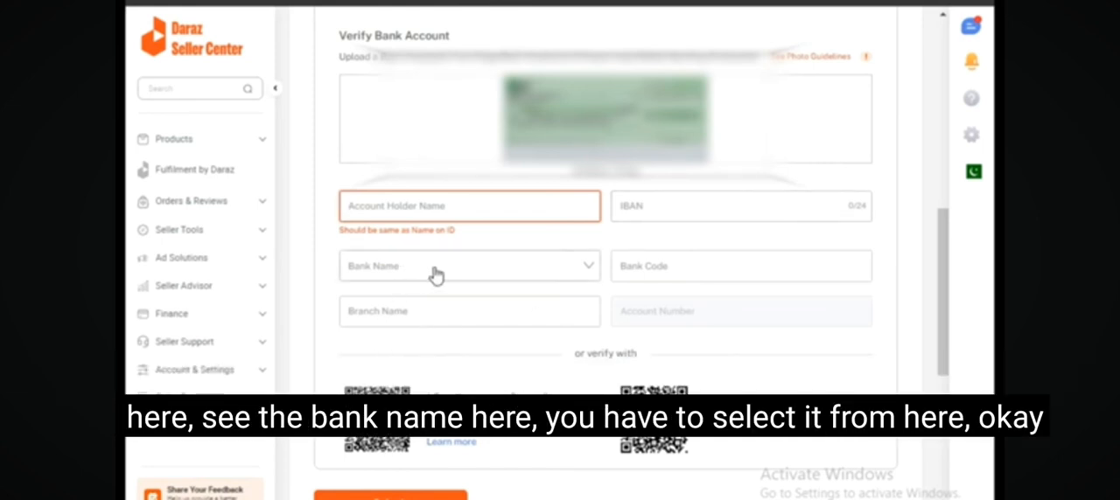
pyautogui.click(484, 274)
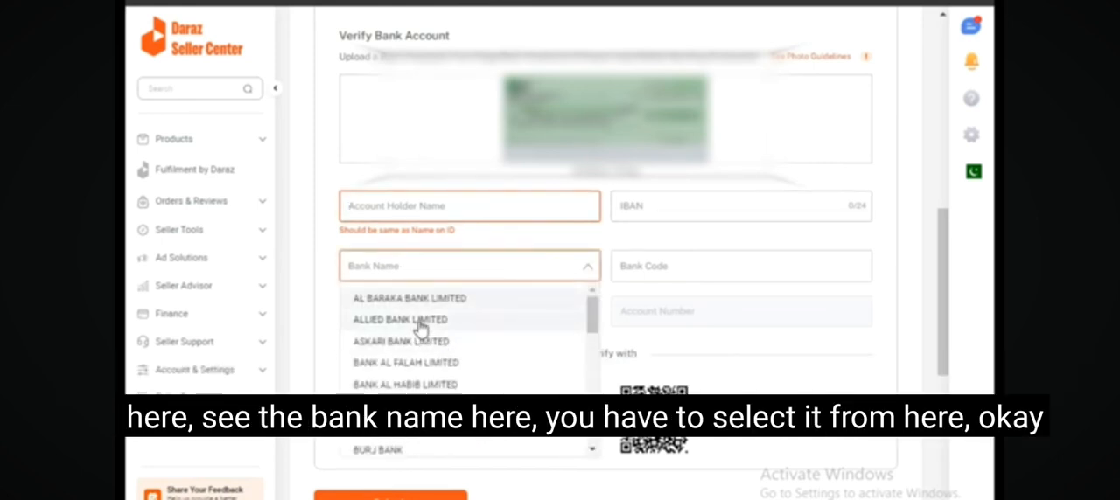
pyautogui.scroll(-3, 412, 429)
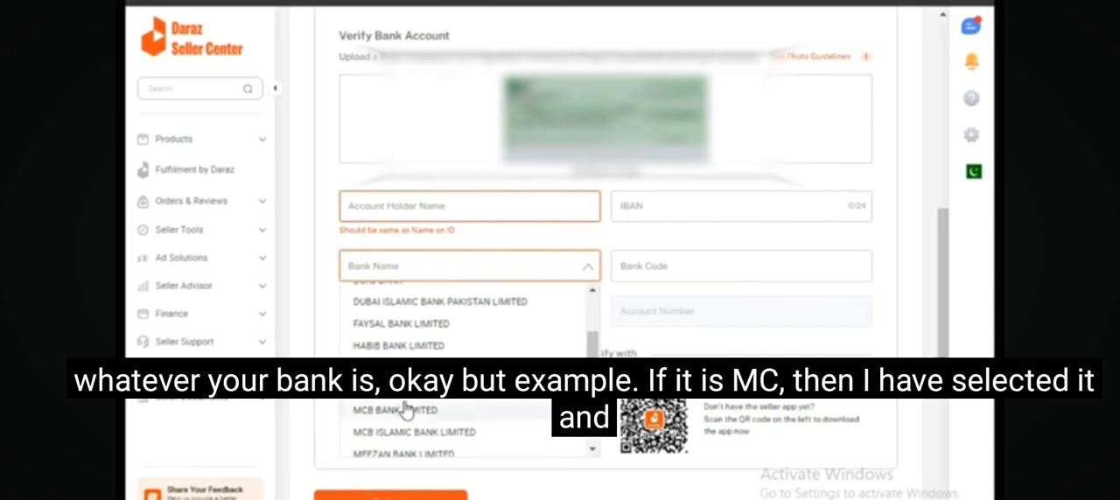
pyautogui.click(412, 412)
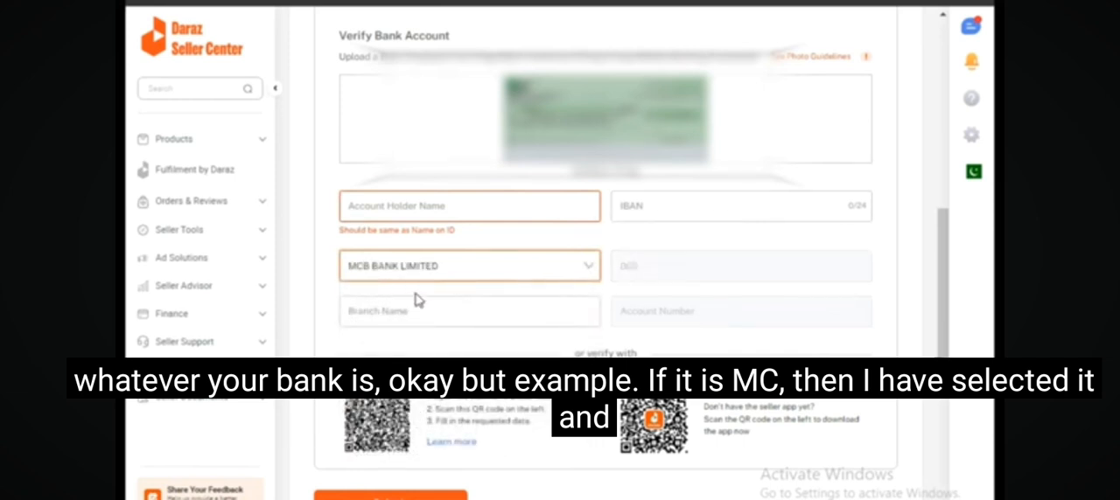
pyautogui.click(409, 312)
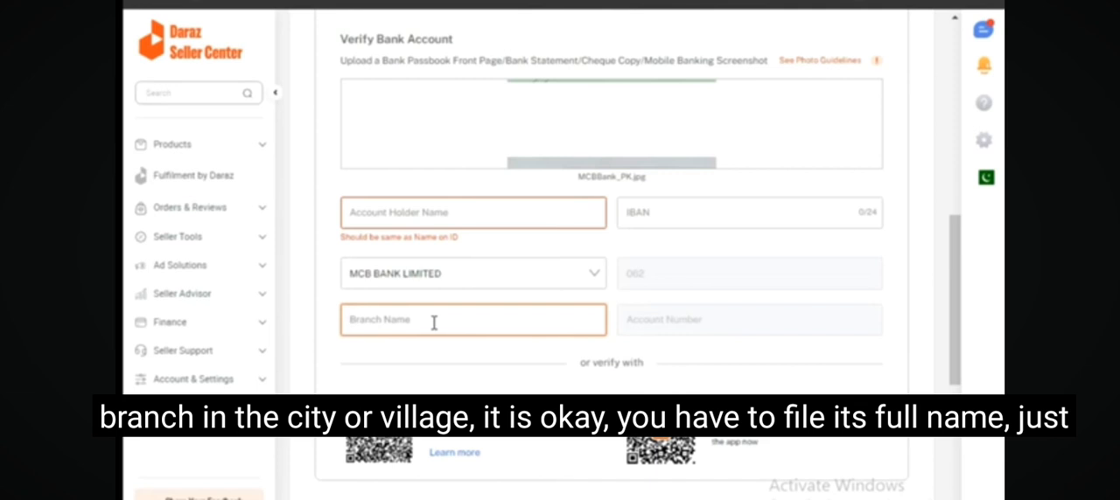
pyautogui.scroll(-2, 438, 325)
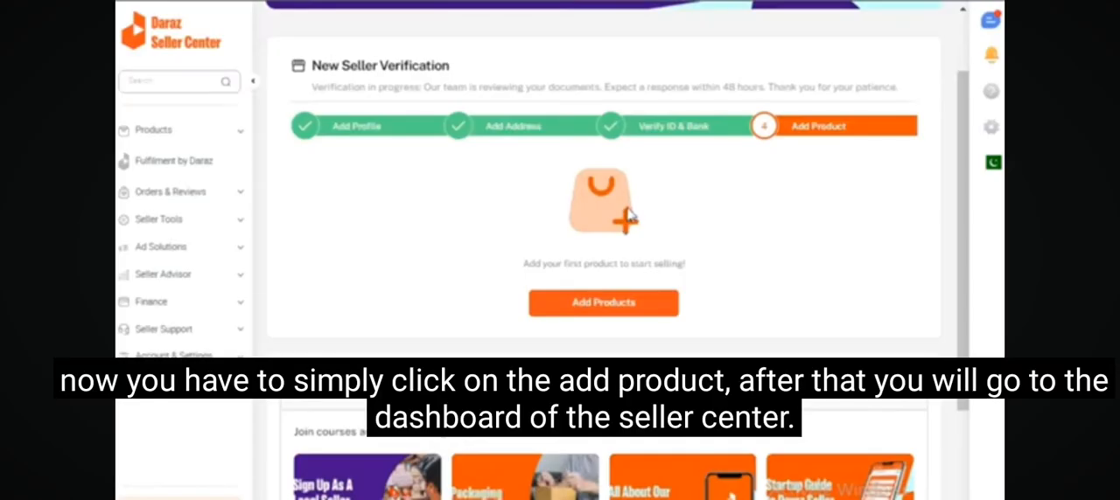
# Open the form for adding the store's first product.
pyautogui.click(613, 304)
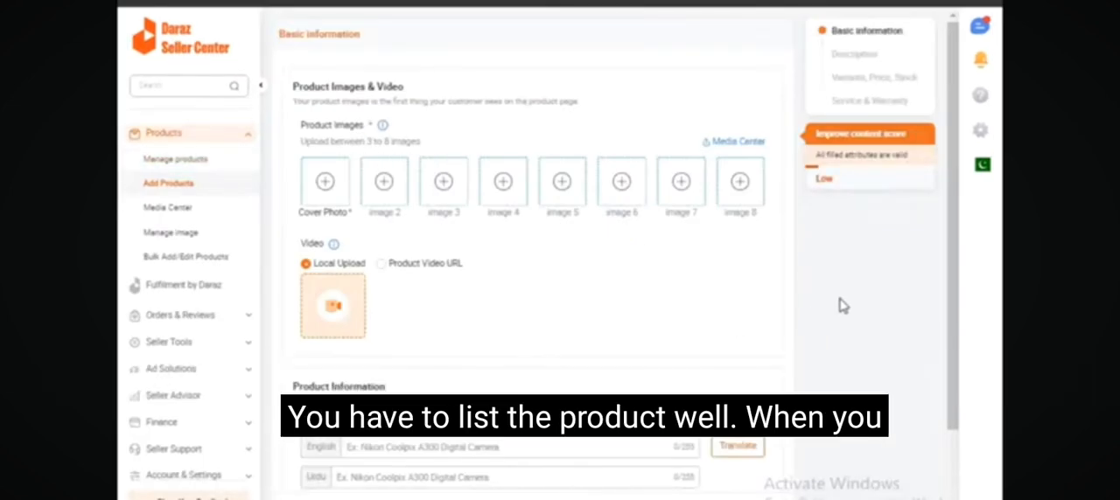
# Upload three wall shelf pictures from local files, including CG 3d Stock, as product images, keeping the cover photo's 1:1 crop.
pyautogui.scroll(-1, 194, 307)
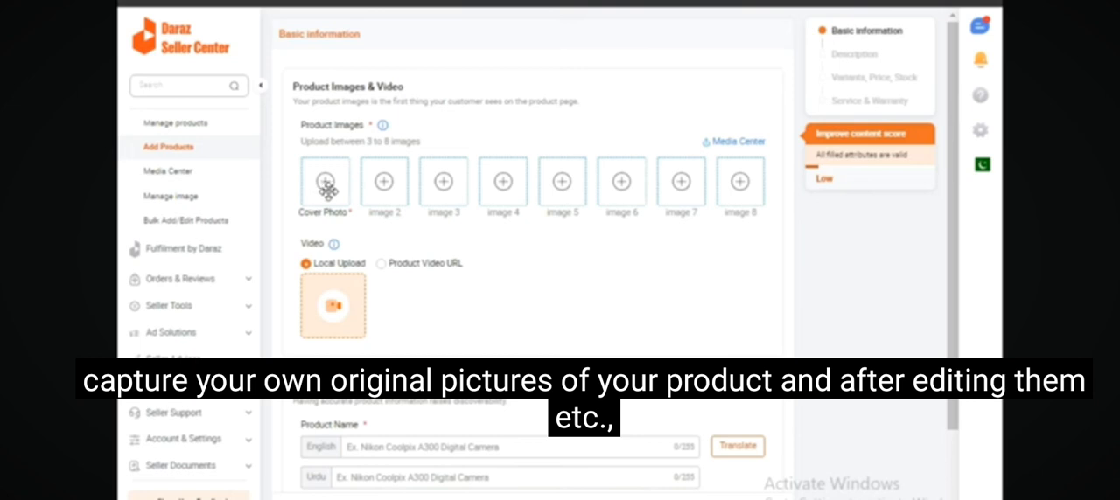
pyautogui.click(327, 187)
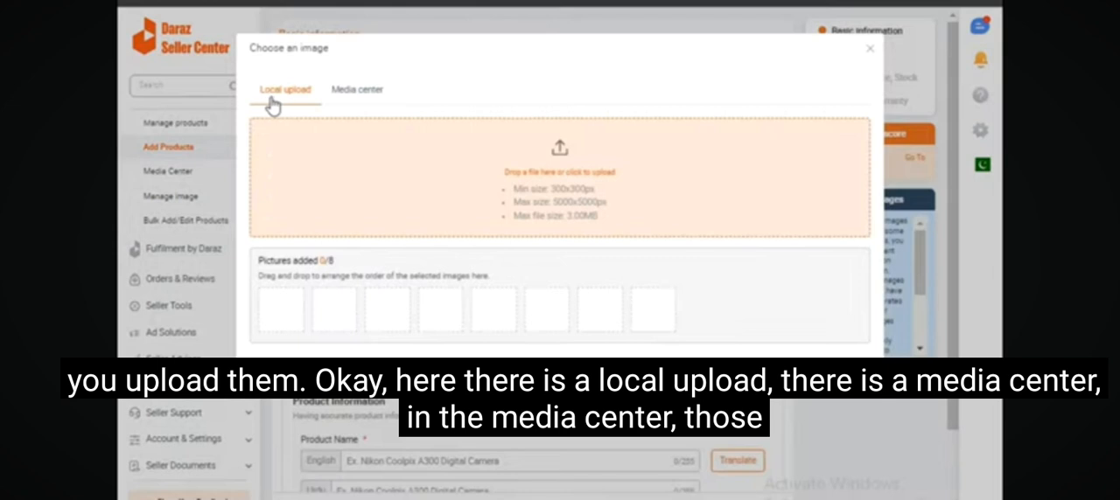
pyautogui.click(349, 101)
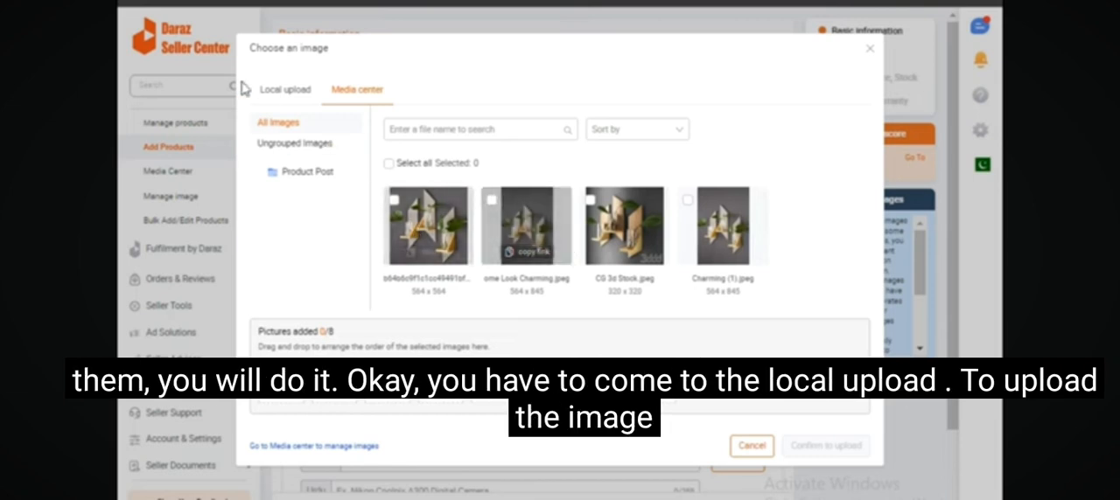
pyautogui.click(273, 93)
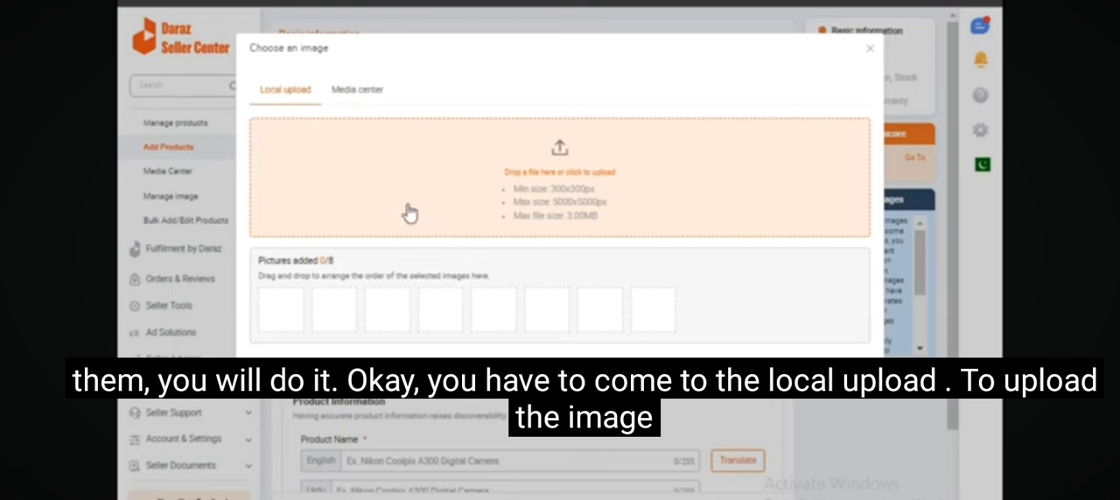
pyautogui.click(530, 174)
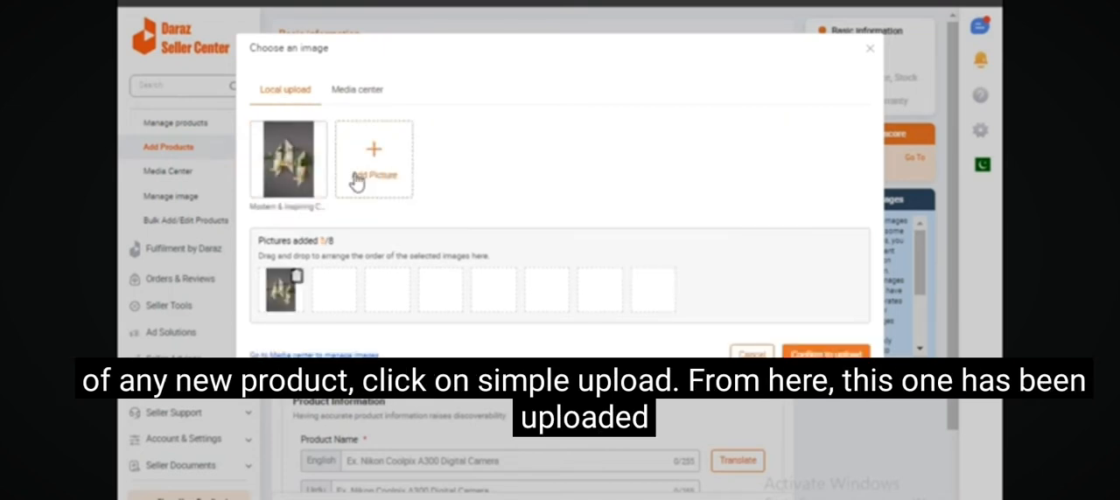
pyautogui.click(356, 177)
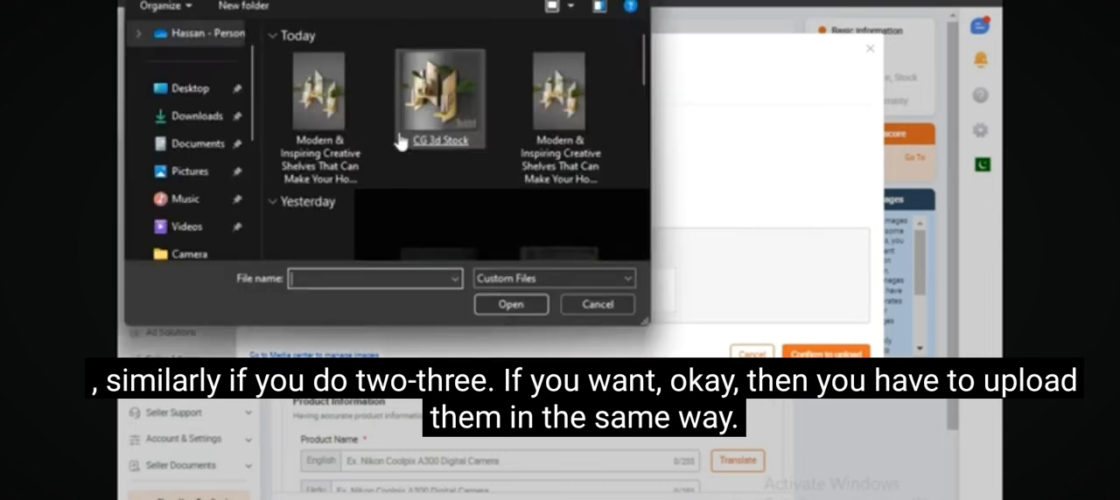
pyautogui.doubleClick(464, 131)
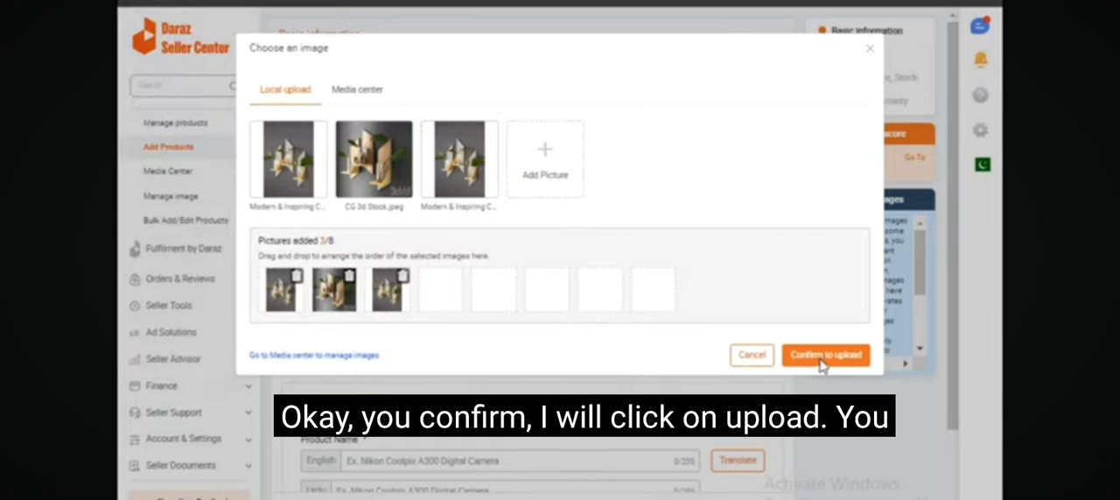
pyautogui.click(826, 373)
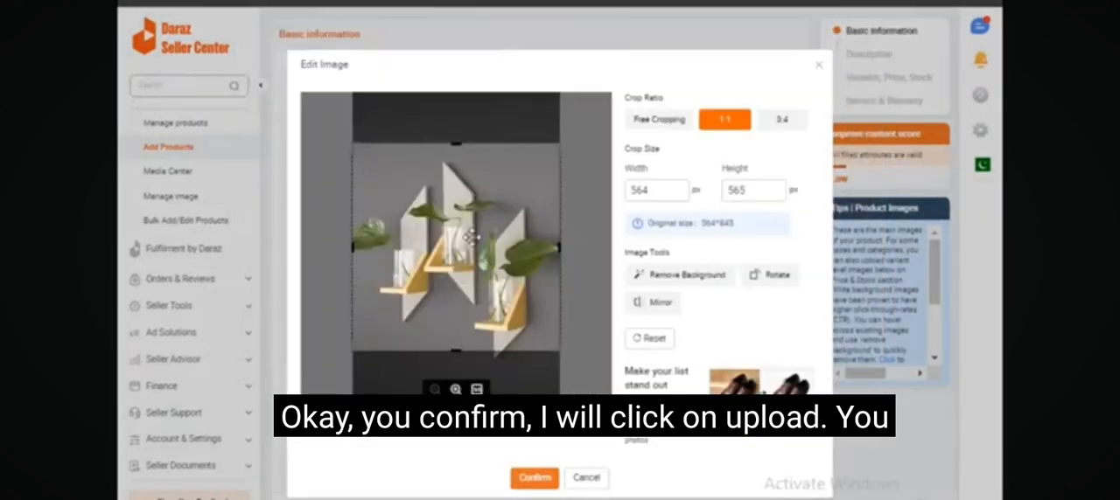
pyautogui.click(528, 481)
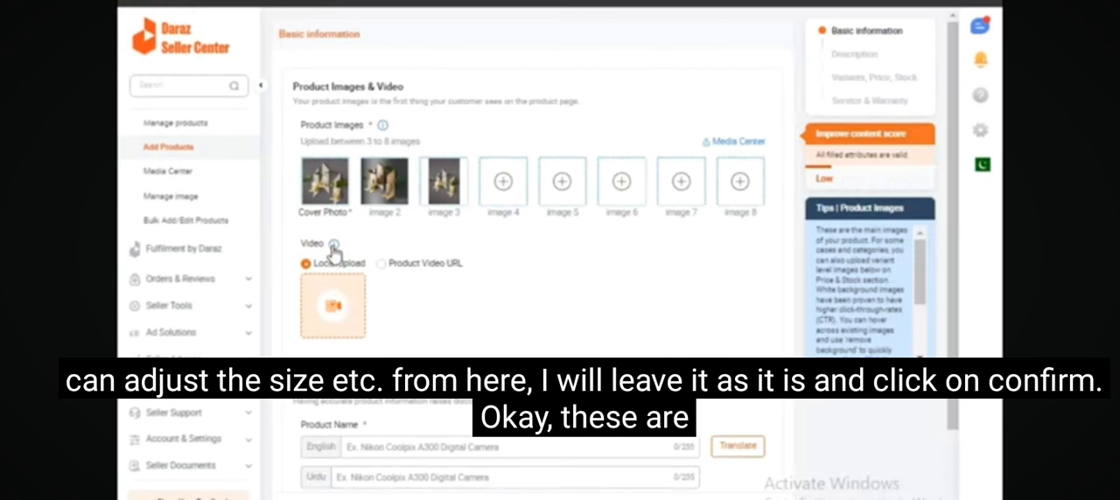
# Check what the Product Video URL option asks for and return the video source to Local Upload.
pyautogui.moveTo(333, 192)
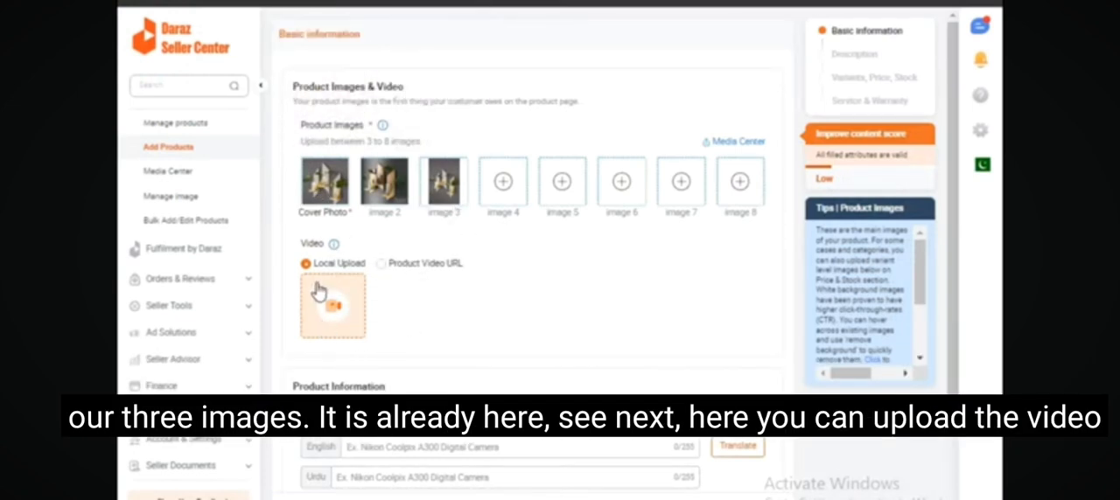
pyautogui.click(381, 265)
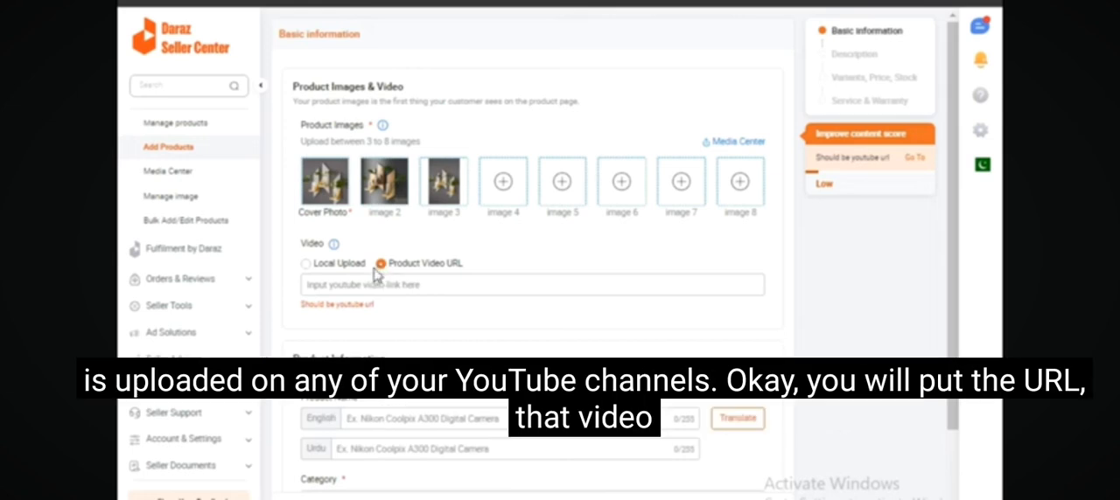
pyautogui.click(306, 264)
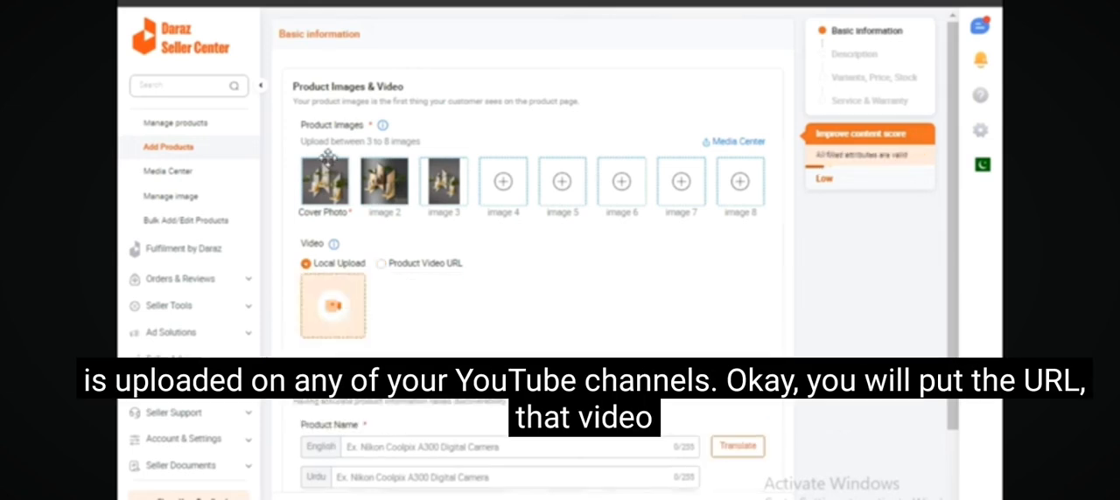
# Search the Daraz storefront for "wall shelves for bedrooms" and examine the title of the rope-hung floating shelf listing.
pyautogui.moveTo(455, 198)
pyautogui.scroll(-2, 455, 198)
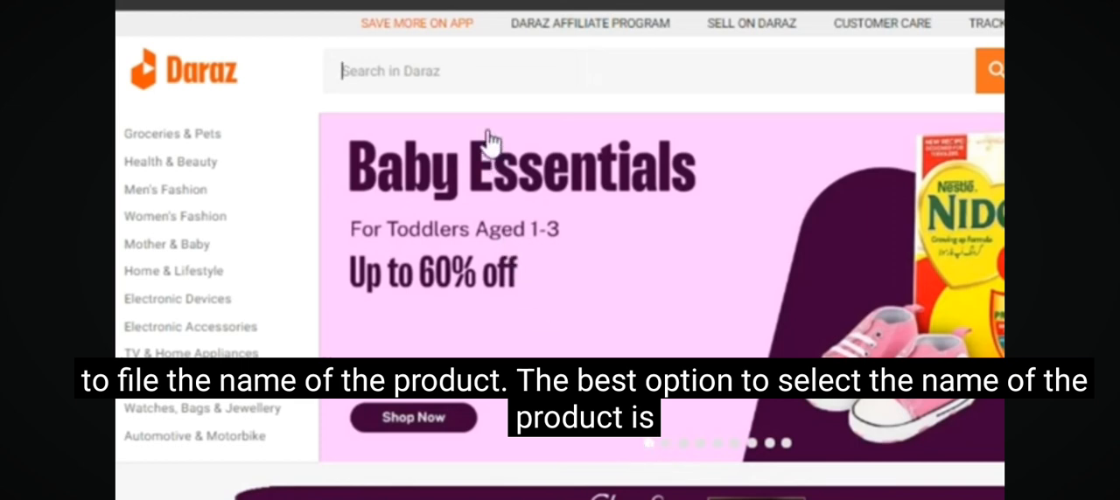
pyautogui.rightClick(464, 70)
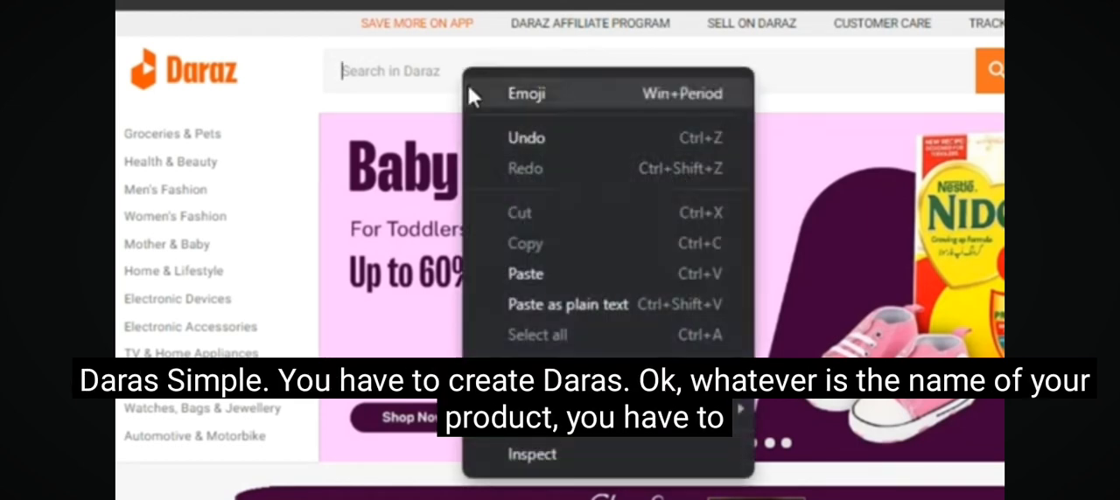
pyautogui.click(522, 275)
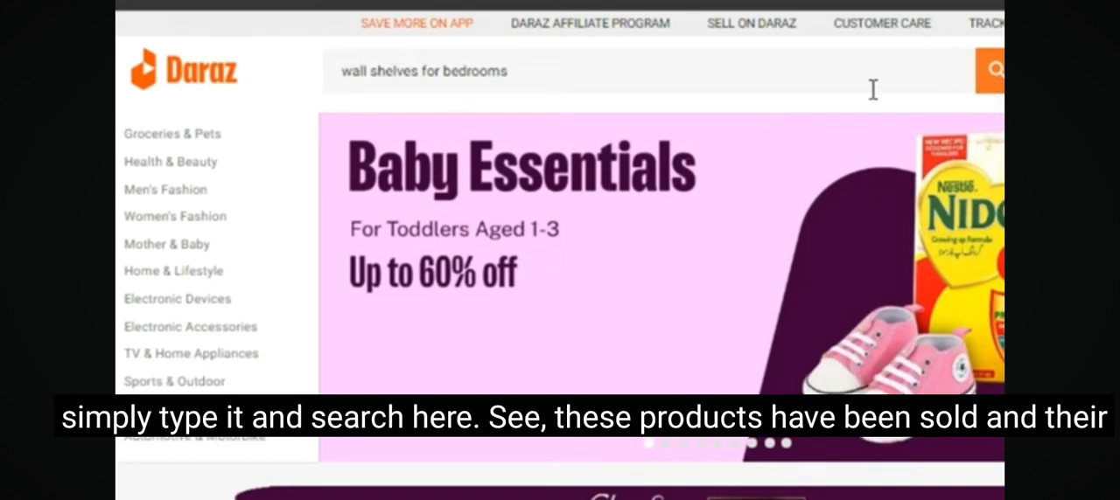
pyautogui.press('Return')
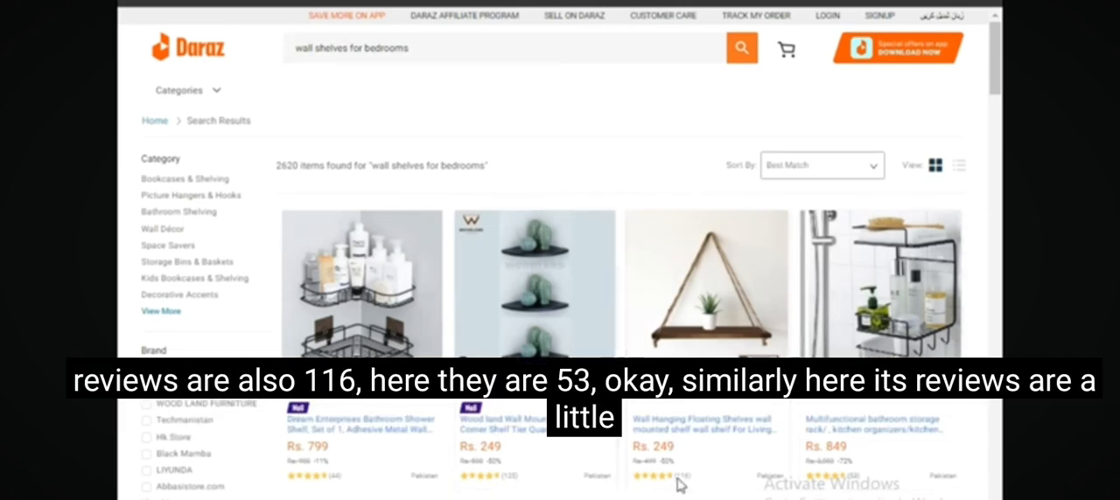
pyautogui.scroll(-1, 678, 437)
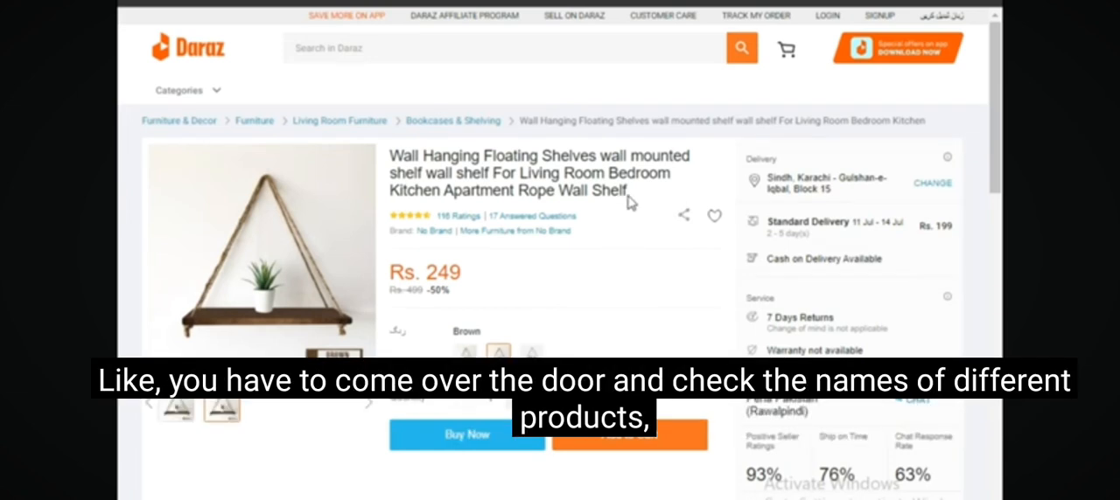
pyautogui.hotkey('alt', 'Left')
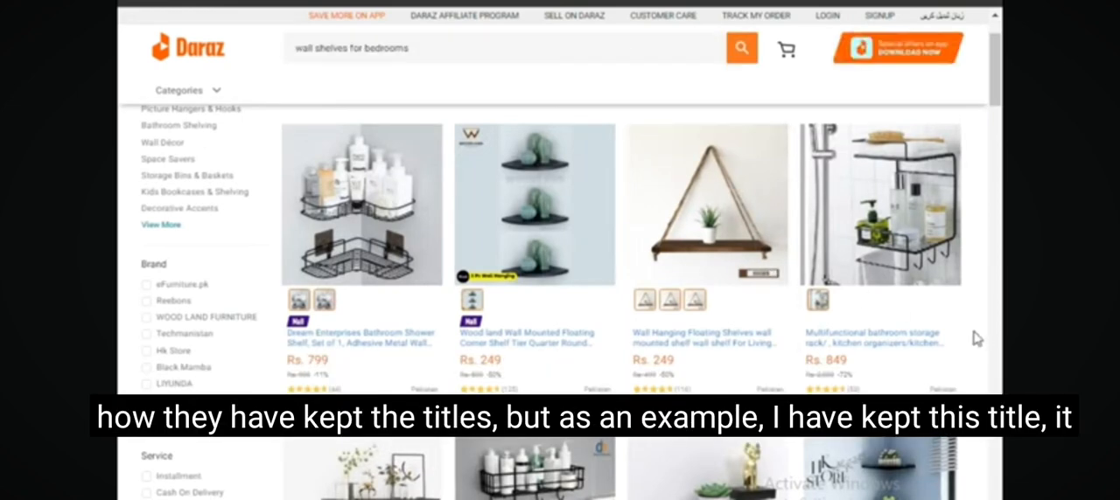
# Enter "wall shelves for bedrooms" as the English product name and translate it into Urdu.
pyautogui.scroll(-3, 977, 340)
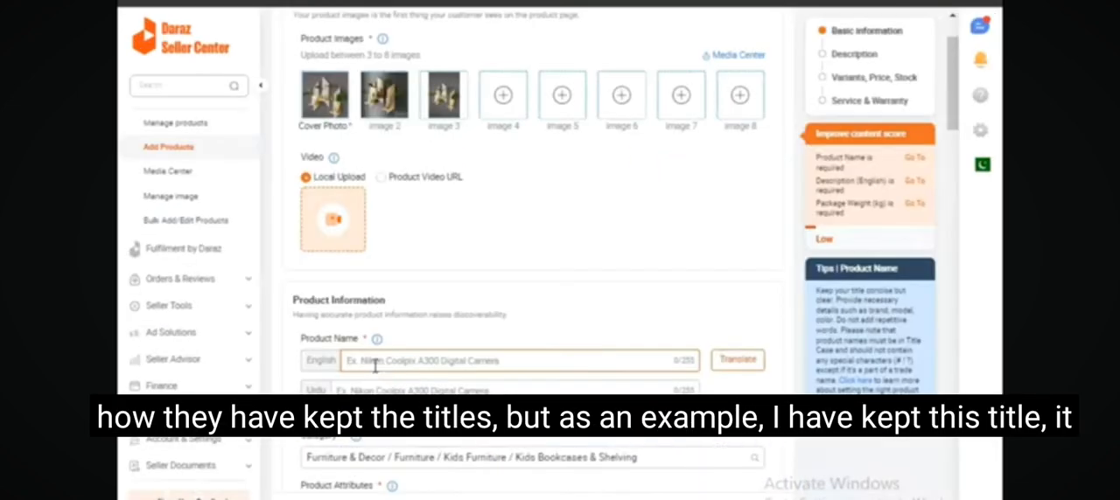
pyautogui.rightClick(376, 372)
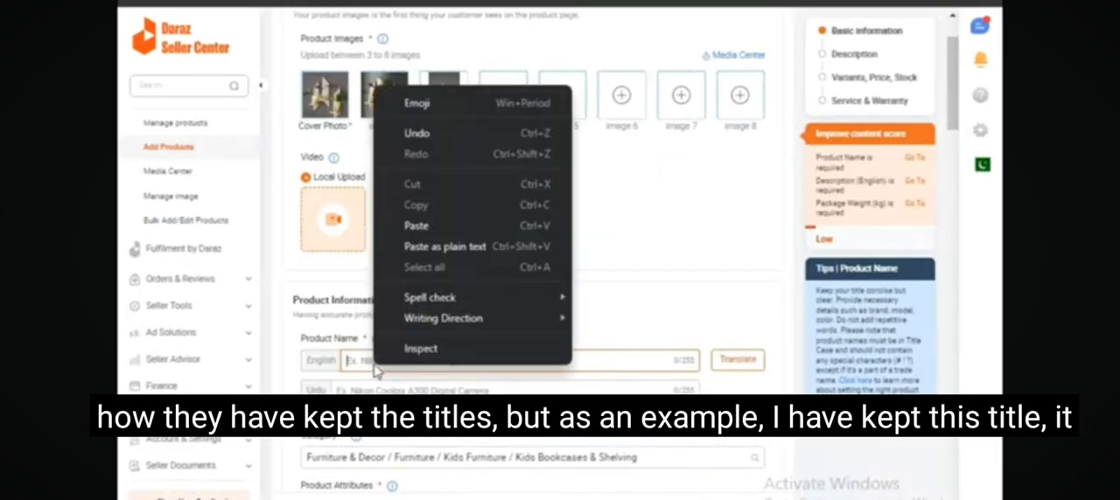
pyautogui.click(420, 226)
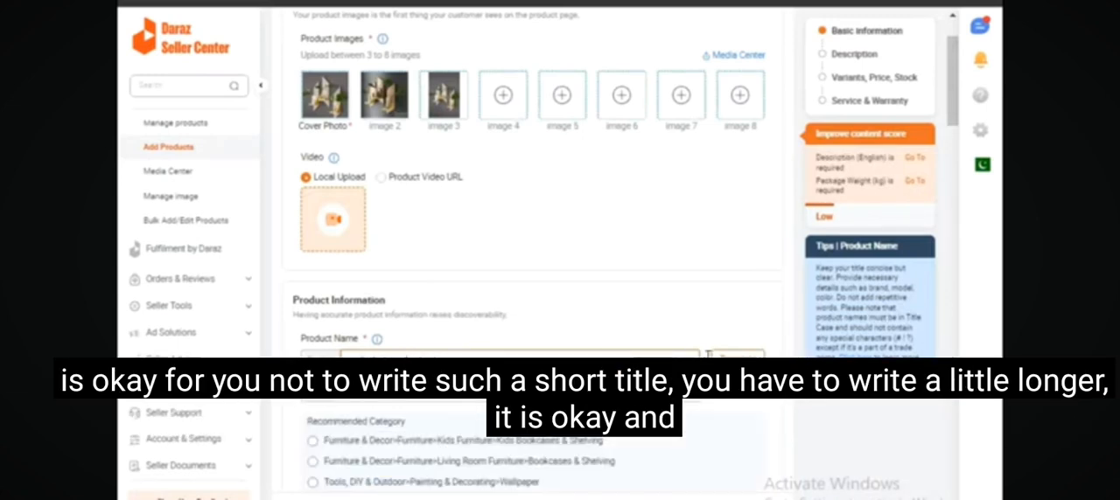
pyautogui.click(748, 360)
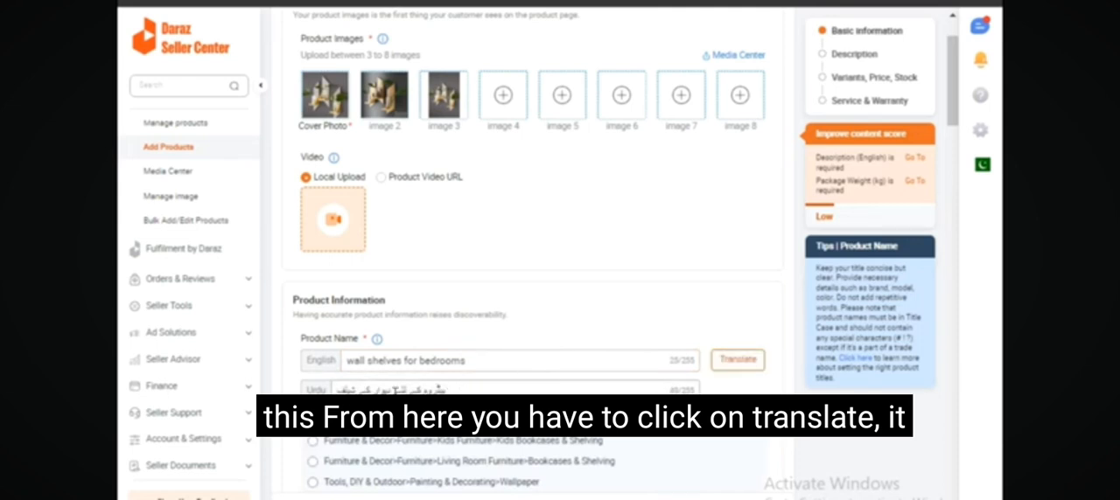
# Choose the recommended category Furniture & Decor > Furniture > Kids Furniture > Kids Bookcases & Shelving for the product.
pyautogui.scroll(-2, 532, 262)
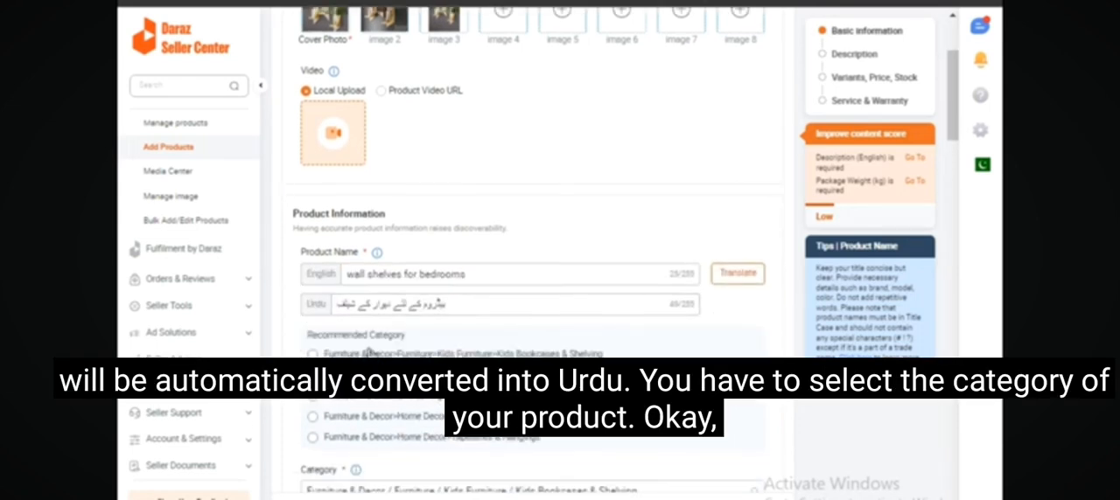
pyautogui.scroll(-2, 337, 352)
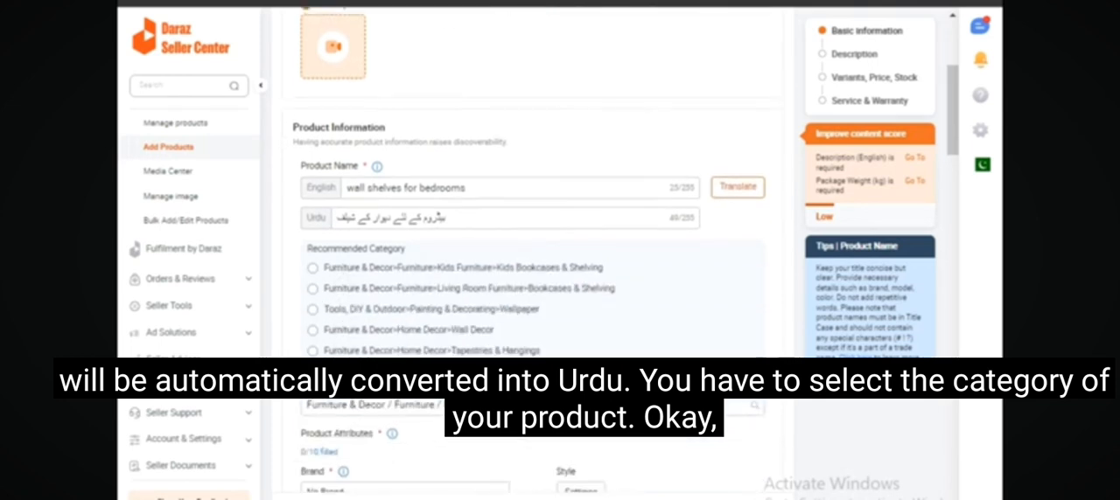
pyautogui.click(738, 407)
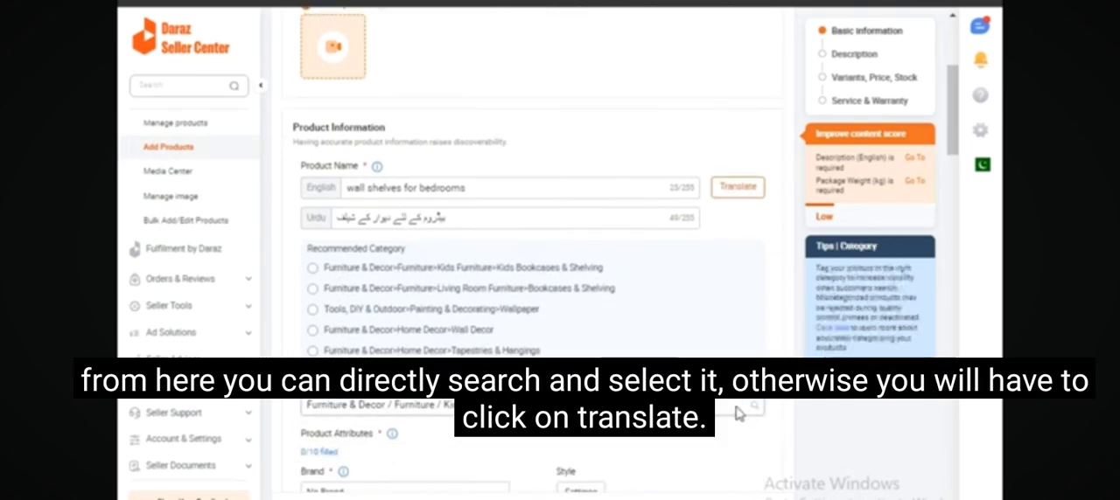
pyautogui.click(839, 452)
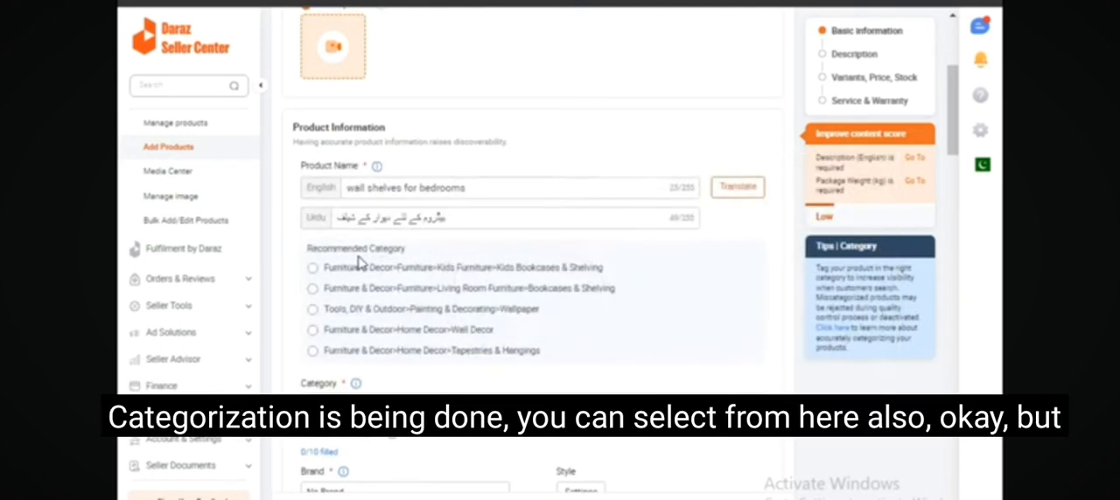
pyautogui.click(313, 269)
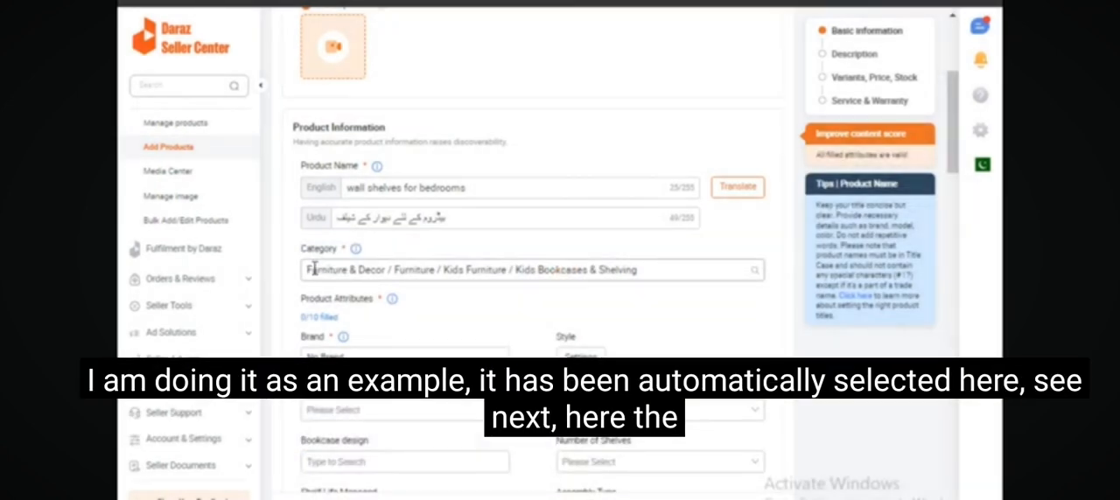
# Set the product's brand to No Brand and check the Model options without choosing one.
pyautogui.scroll(-1, 469, 313)
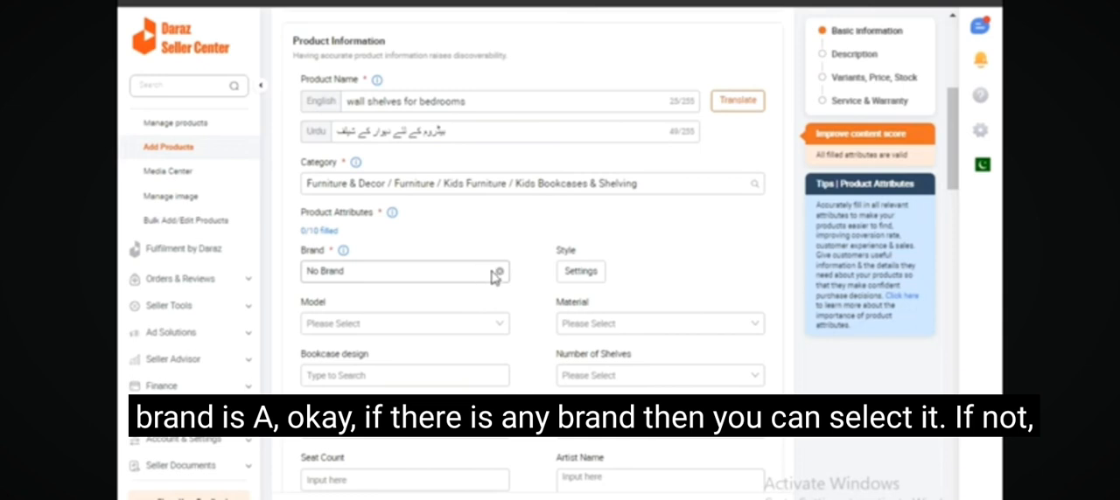
pyautogui.click(454, 271)
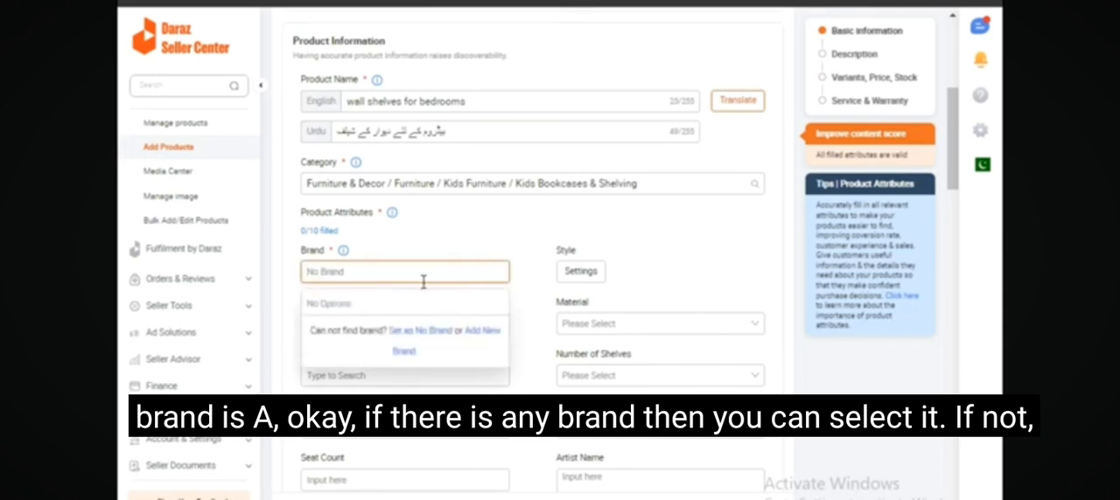
pyautogui.click(428, 337)
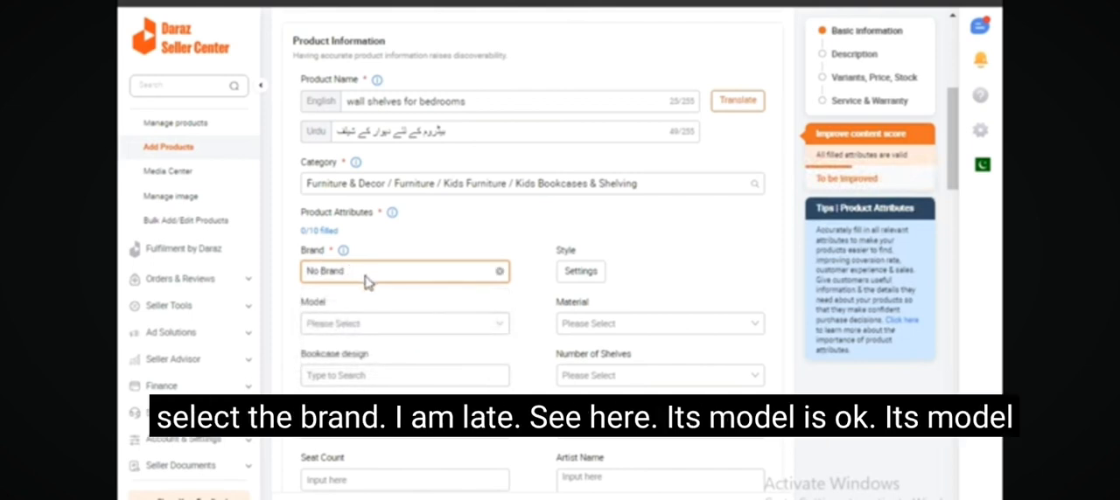
pyautogui.click(475, 327)
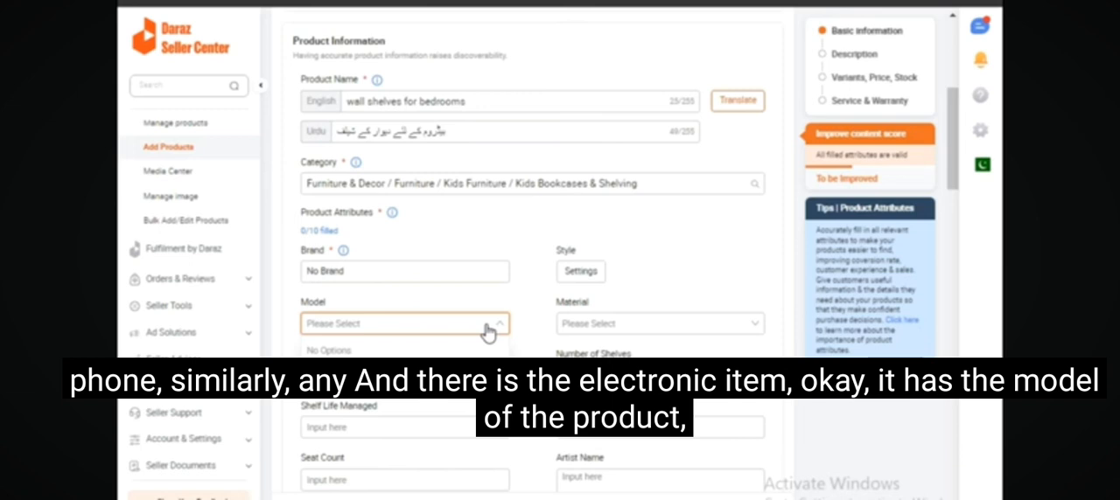
pyautogui.click(488, 330)
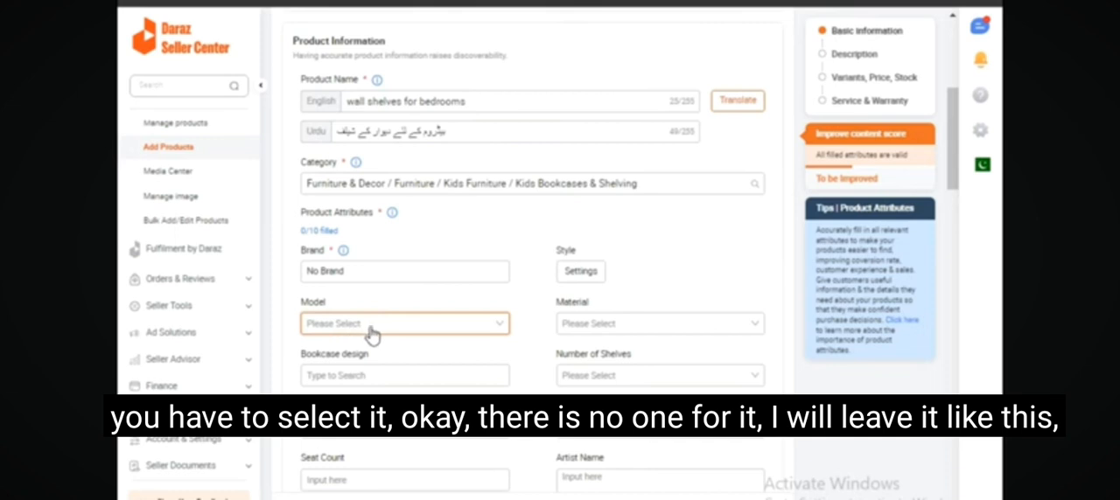
# Paste the English highlights: Overall Size 5 " x 13 "x 16 mm thickness; High-quality Material, Durable sheet; Natural Wood, Hanging Shelf; DIY Rope Hanging Shelf.
pyautogui.scroll(-1, 371, 335)
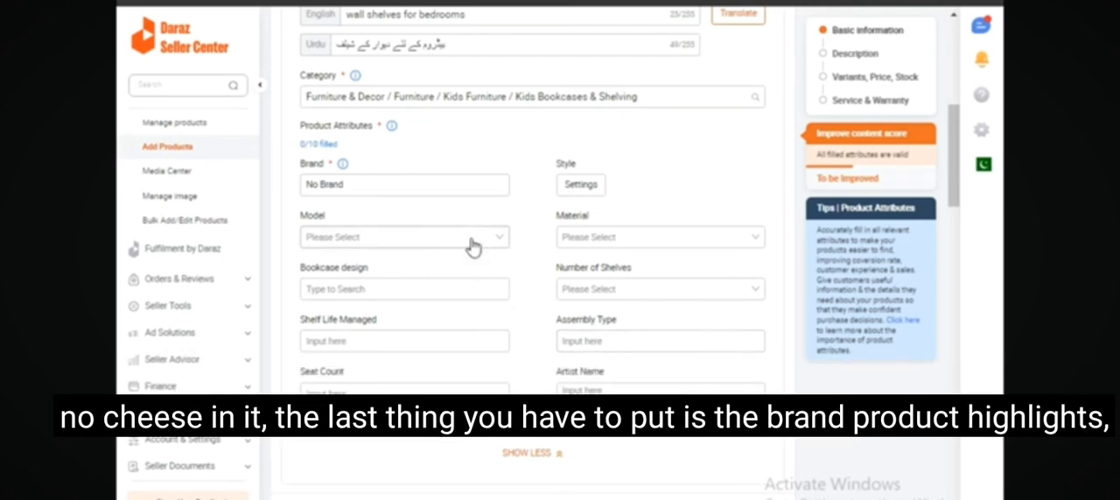
pyautogui.scroll(-1, 486, 262)
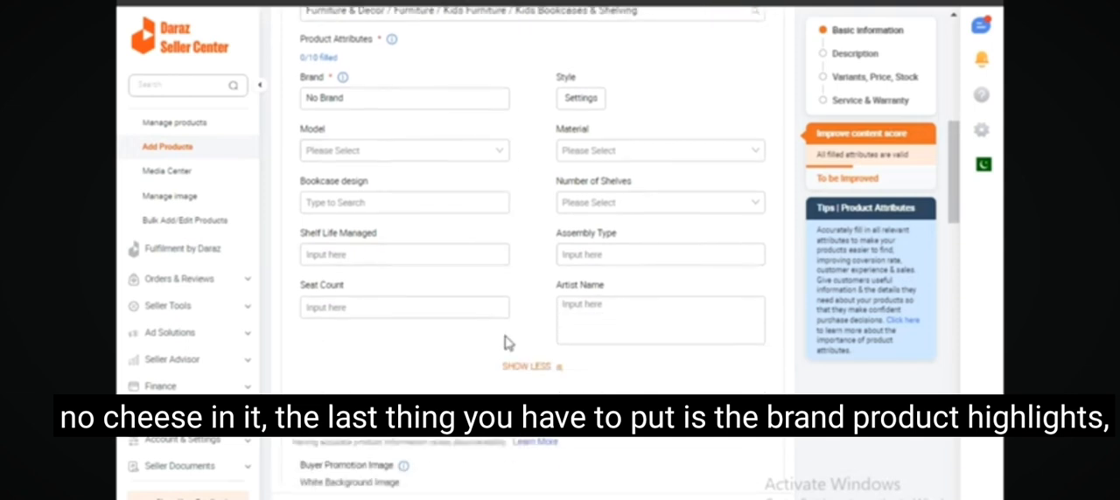
pyautogui.scroll(-2, 505, 338)
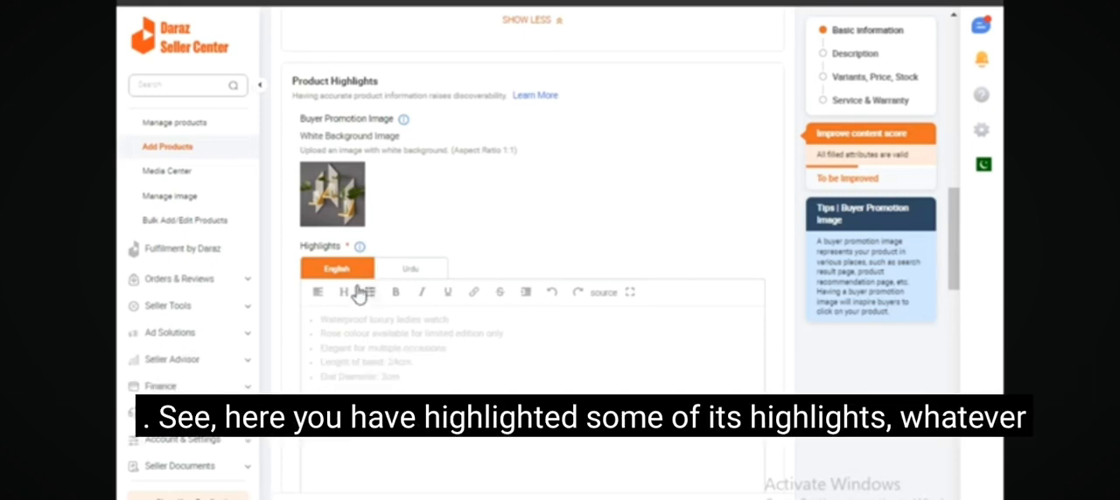
pyautogui.scroll(-2, 410, 337)
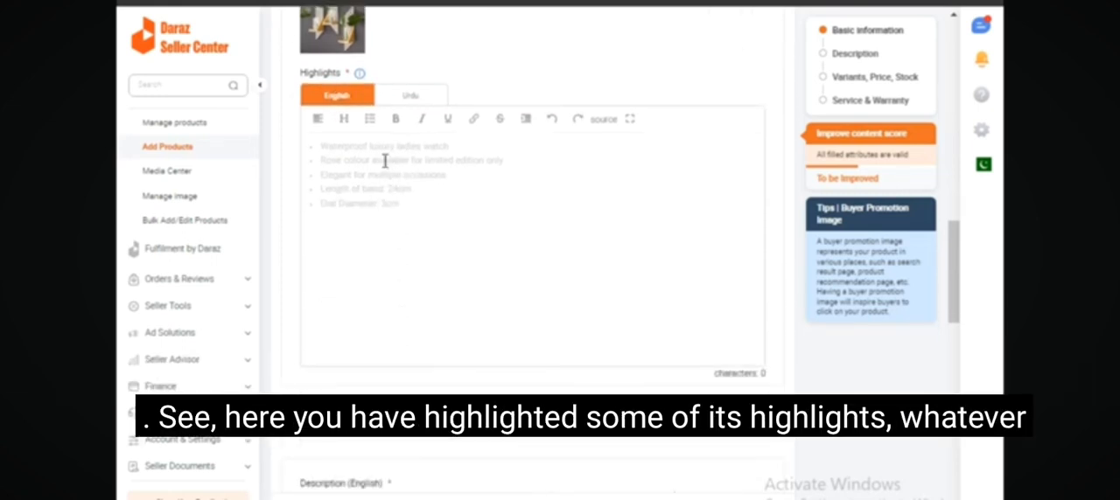
pyautogui.click(372, 207)
pyautogui.write('Overall Size 5 " x 13 "x 16 mm thickness High-quality Material, Durable sheet Natural Wood, Hanging Shelf DIY Rope Hanging Shelf')
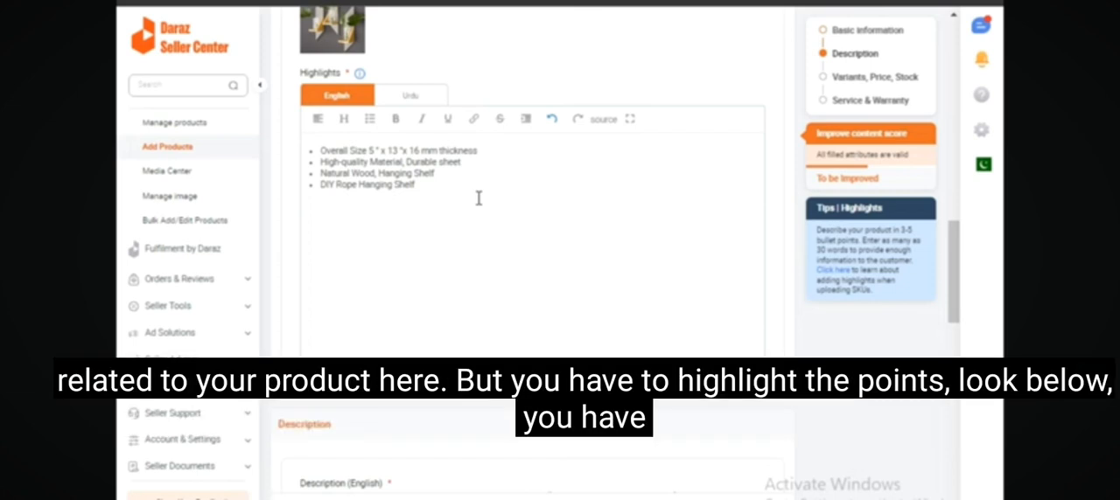
# Paste the English description beginning "Product details of DIY Tough Rope Hanging Shelf White - wooden hanging shelf for home decor".
pyautogui.scroll(-4, 477, 197)
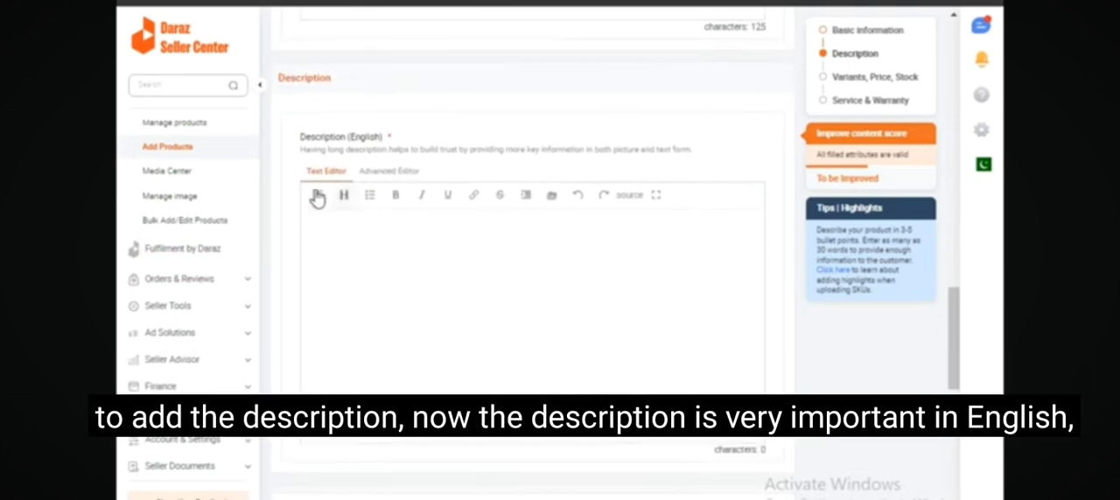
pyautogui.click(312, 245)
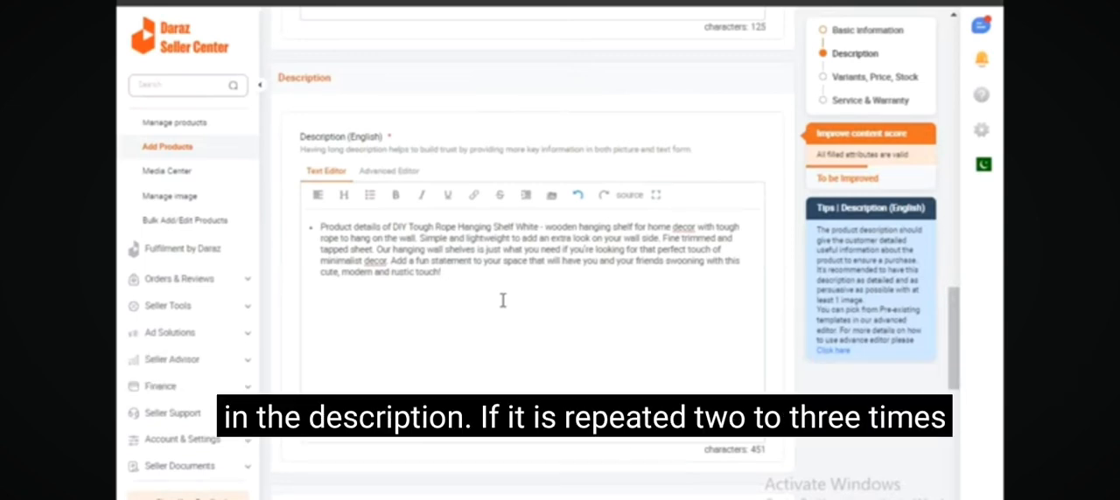
pyautogui.scroll(5, 504, 302)
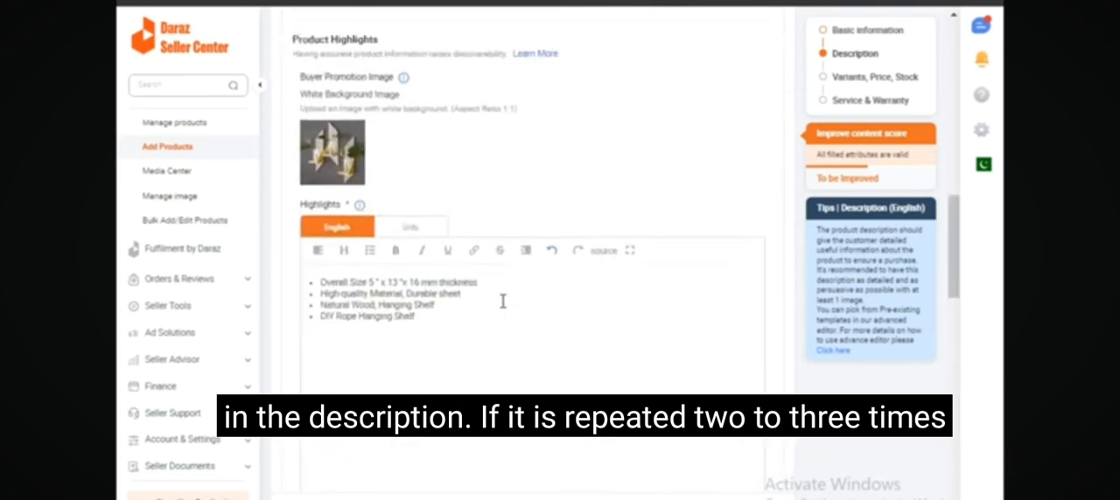
# Add a Blue color variant and give it the second 564 x 564 shelf image from the Media Center.
pyautogui.scroll(-4, 503, 301)
pyautogui.scroll(-5, 503, 310)
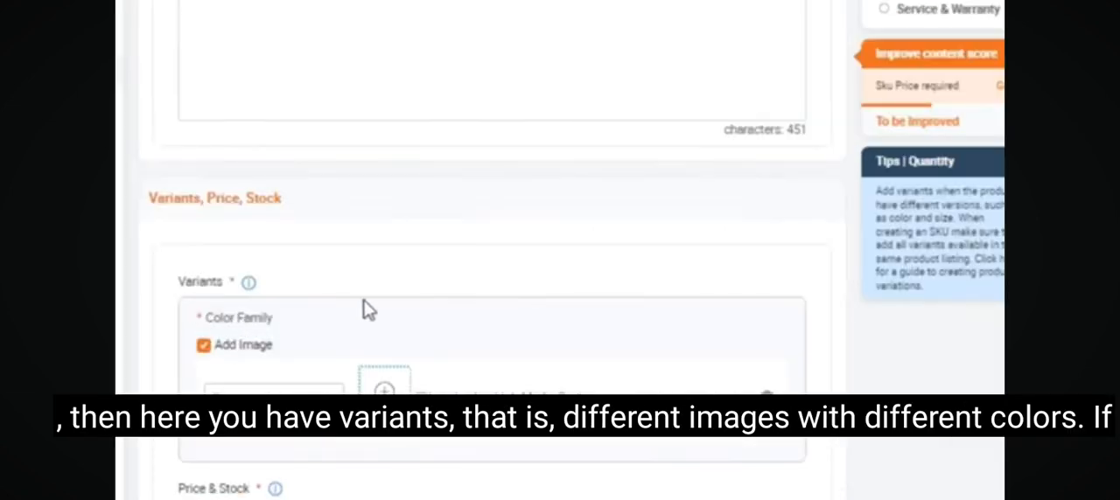
pyautogui.scroll(-2, 359, 306)
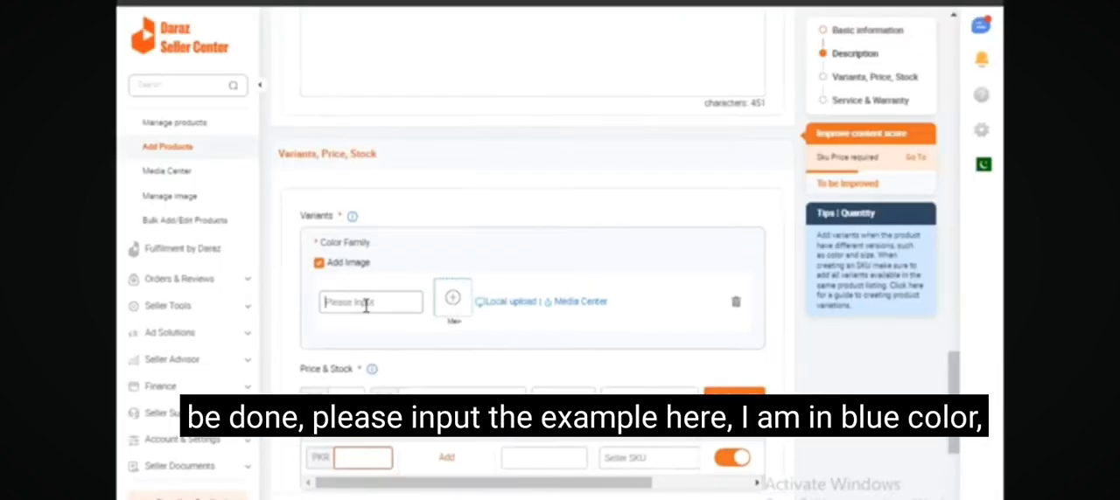
pyautogui.click(366, 304)
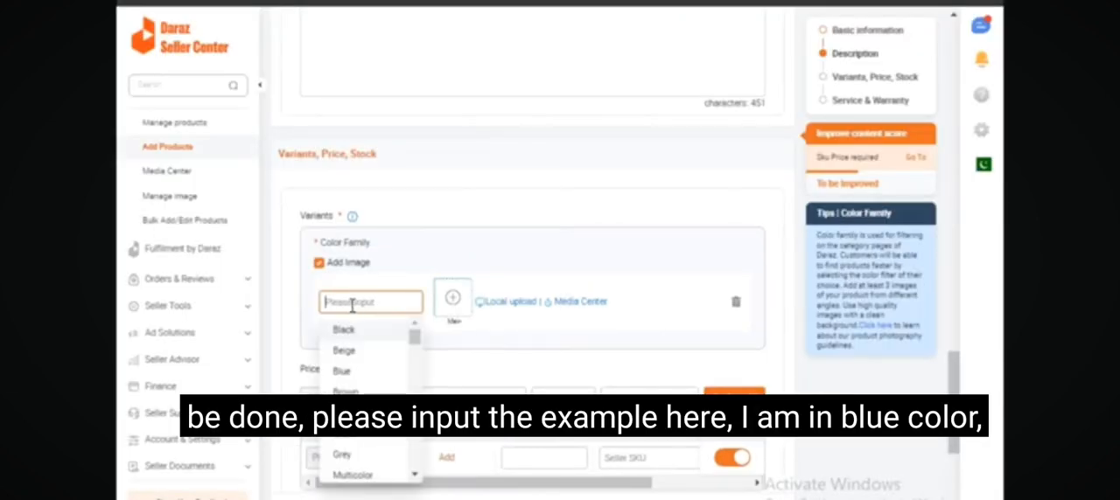
pyautogui.click(362, 372)
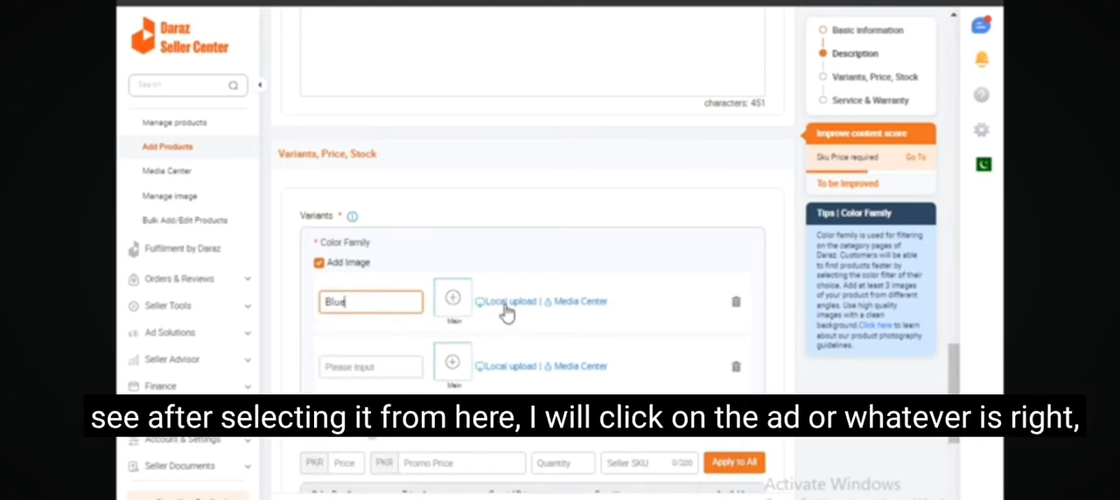
pyautogui.click(583, 304)
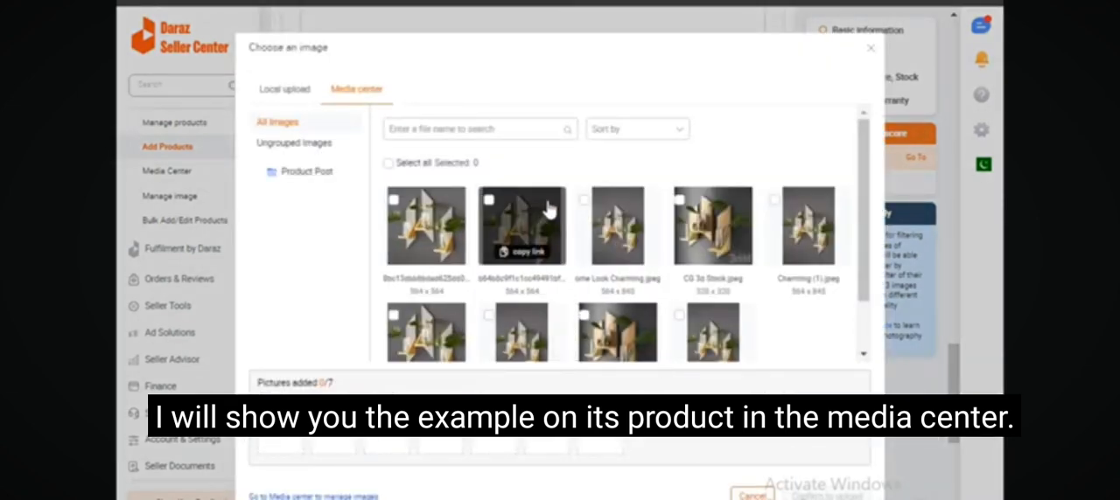
pyautogui.click(546, 210)
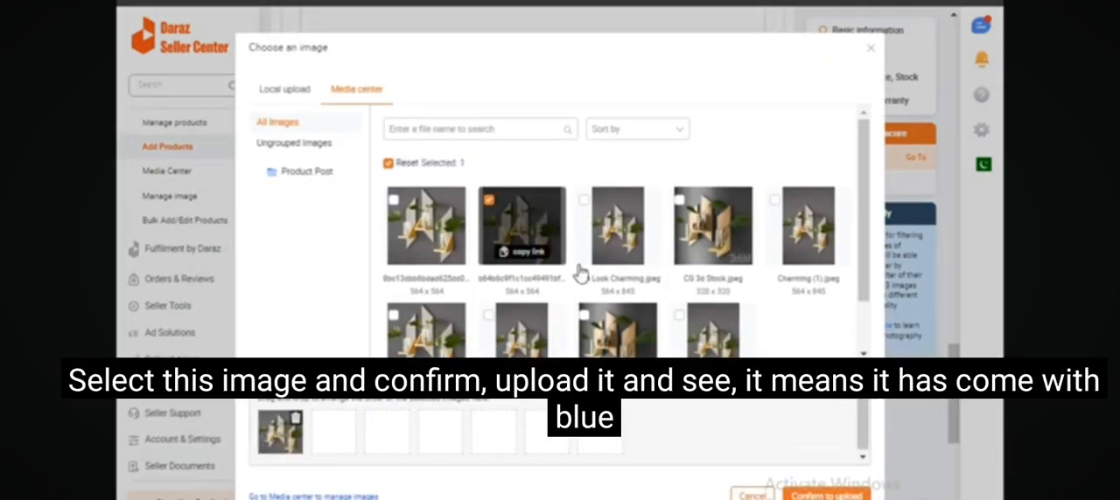
pyautogui.click(824, 496)
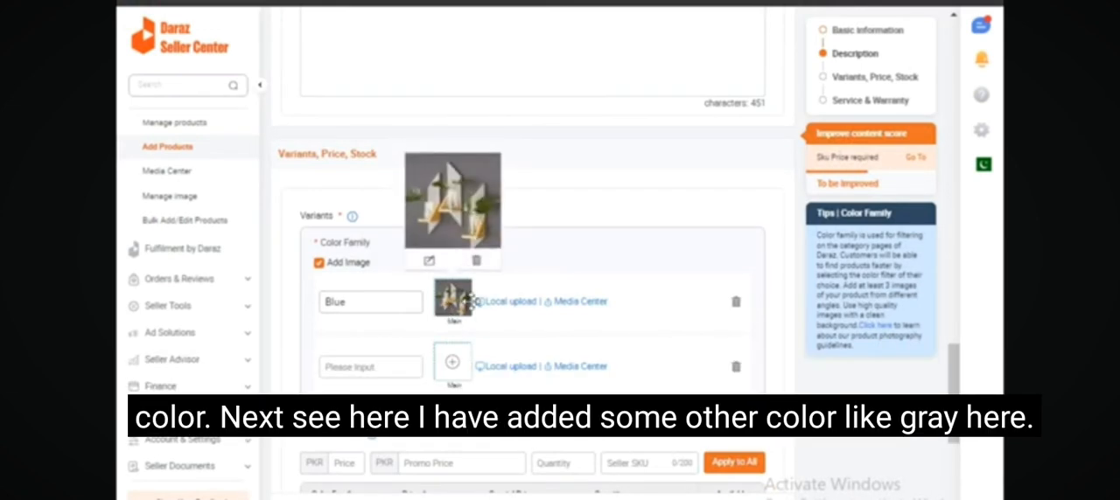
# Add a Grey color variant and give it the second 564 x 564 shelf image from the Media Center.
pyautogui.click(371, 367)
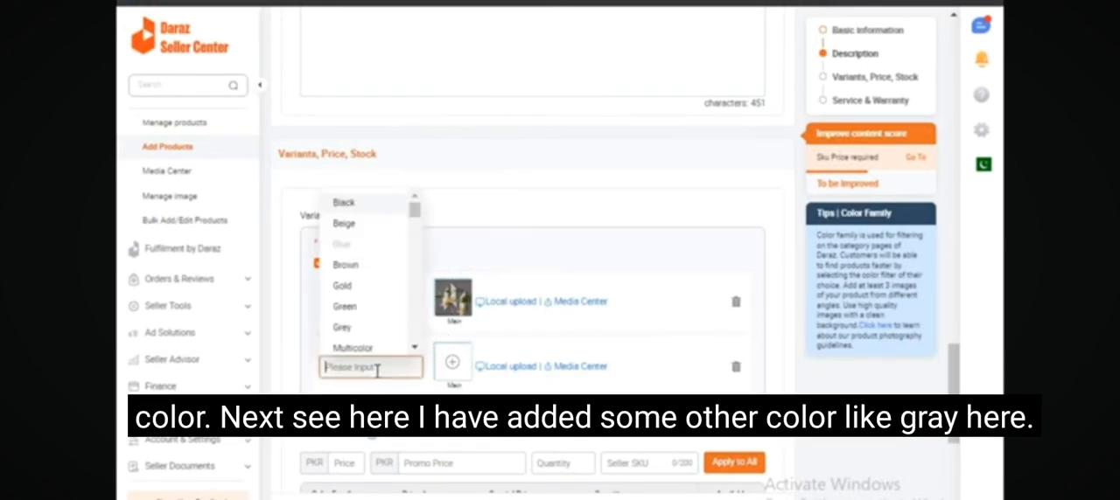
pyautogui.click(354, 329)
pyautogui.click(453, 366)
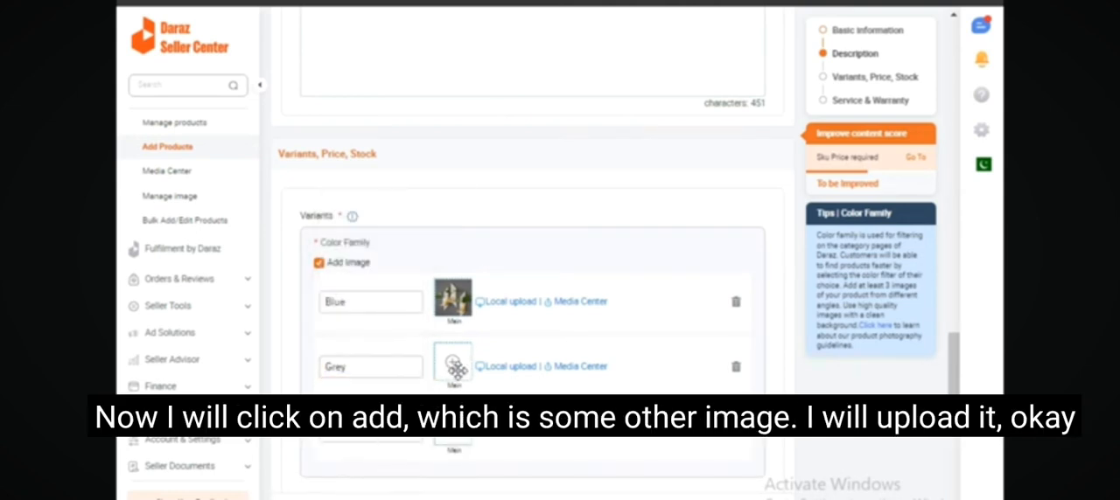
pyautogui.click(754, 376)
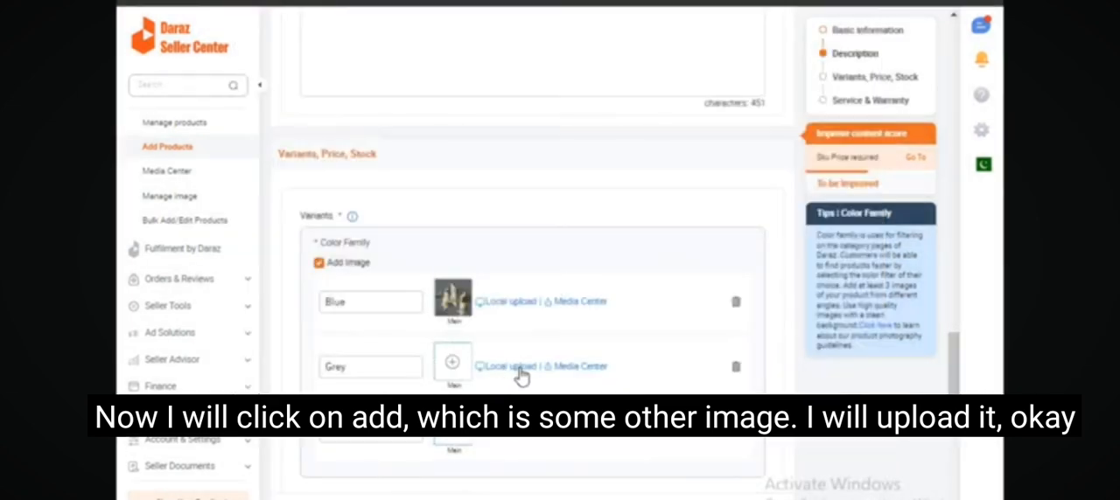
pyautogui.click(570, 369)
pyautogui.click(534, 256)
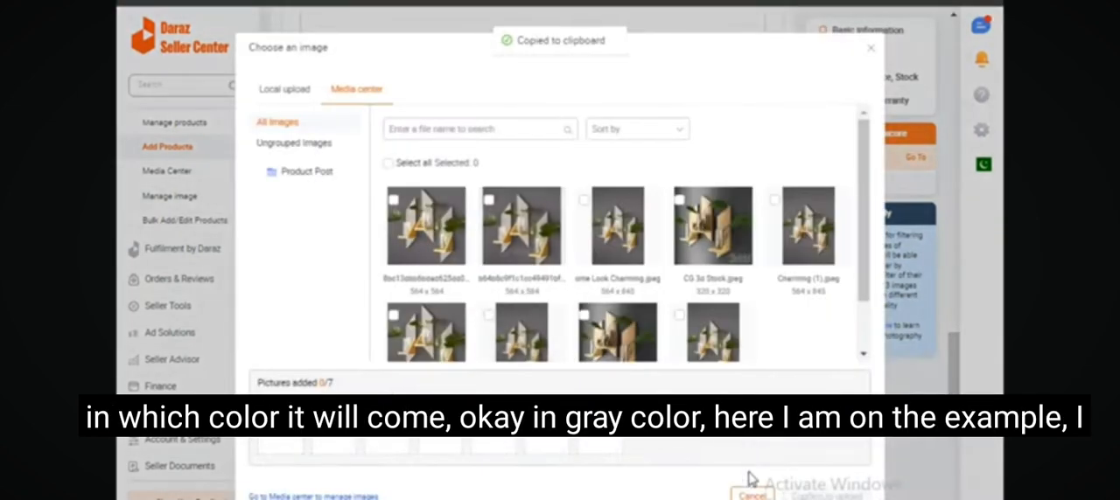
pyautogui.click(490, 201)
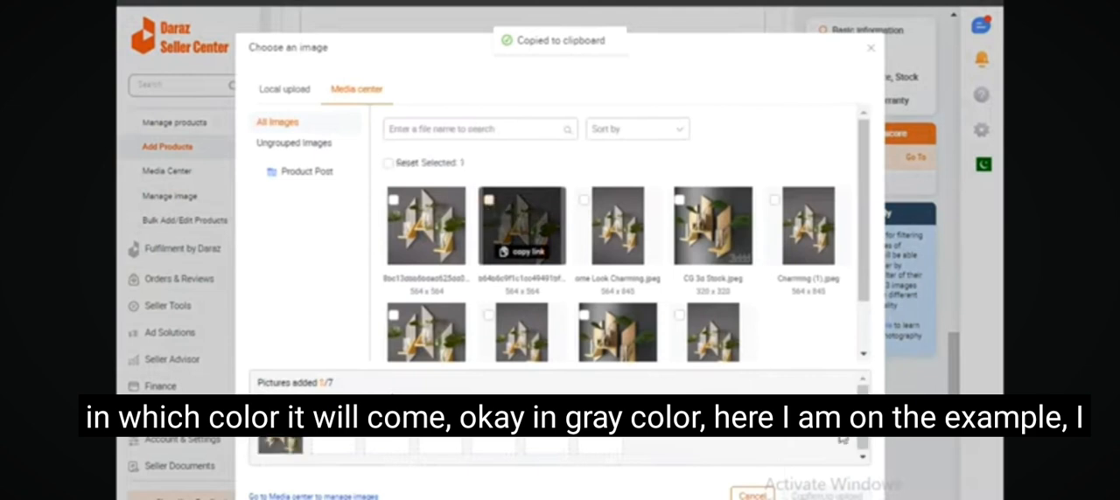
pyautogui.click(842, 494)
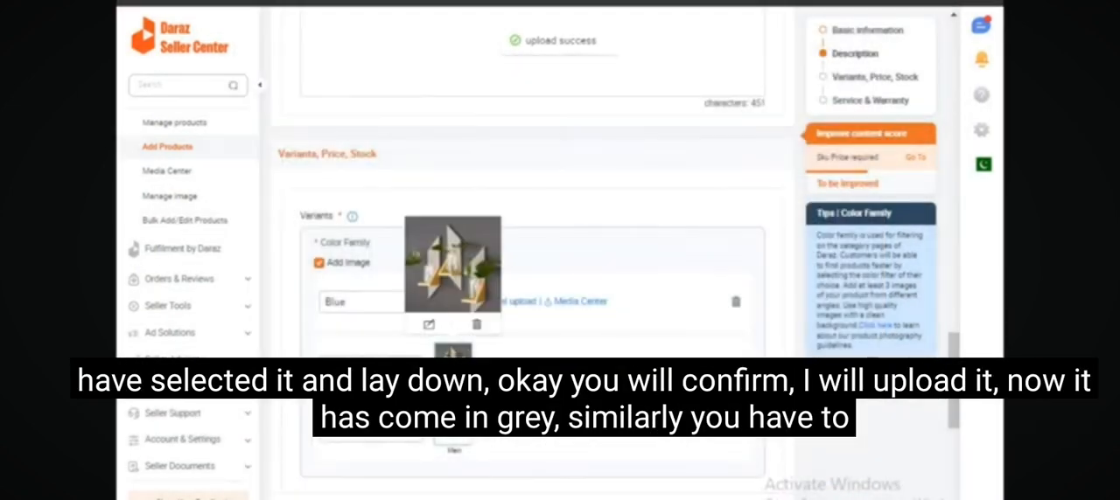
# Switch to the Daraz storefront listing of the wall mounted floating shelf and examine how its color family options pair with images.
pyautogui.scroll(-2, 468, 385)
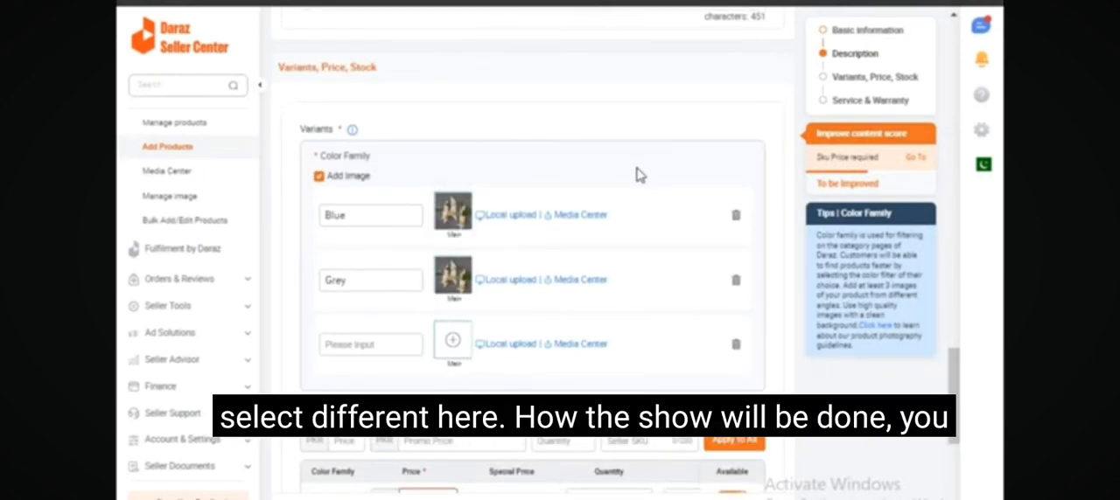
pyautogui.click(604, 3)
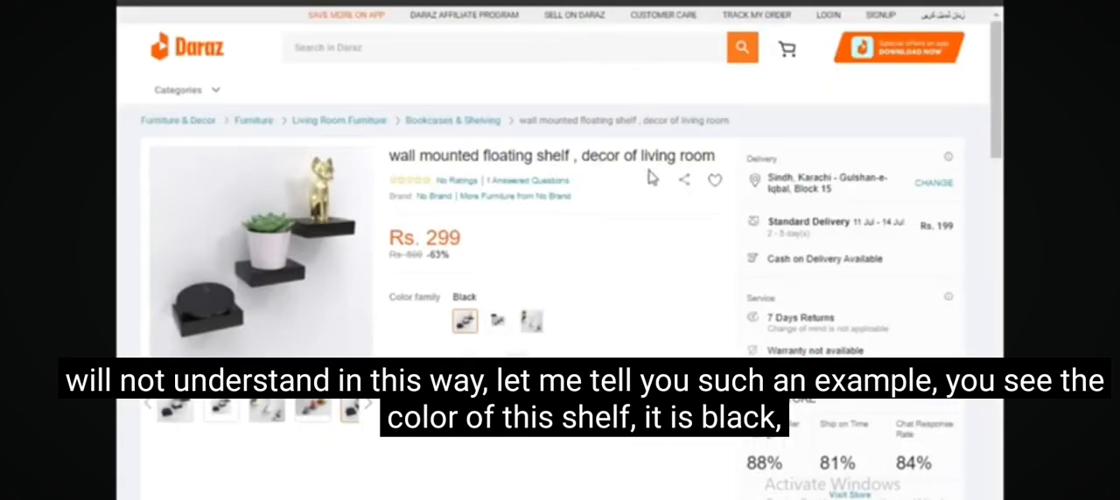
pyautogui.moveTo(301, 255)
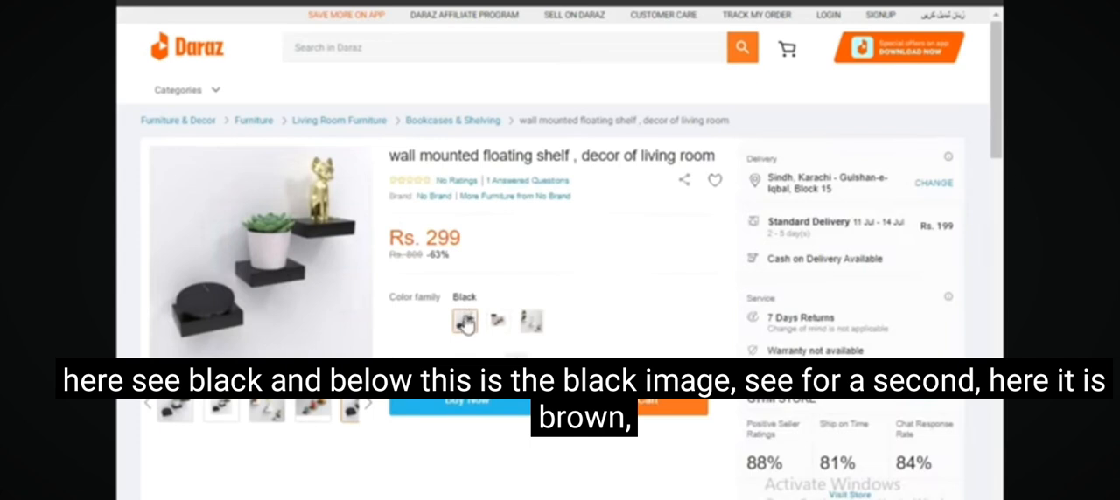
pyautogui.moveTo(497, 327)
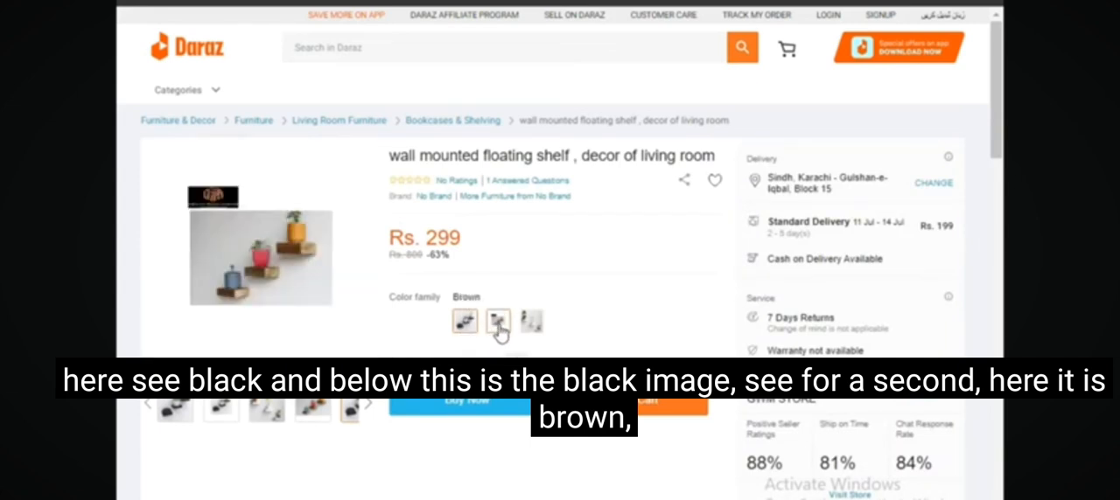
pyautogui.click(499, 329)
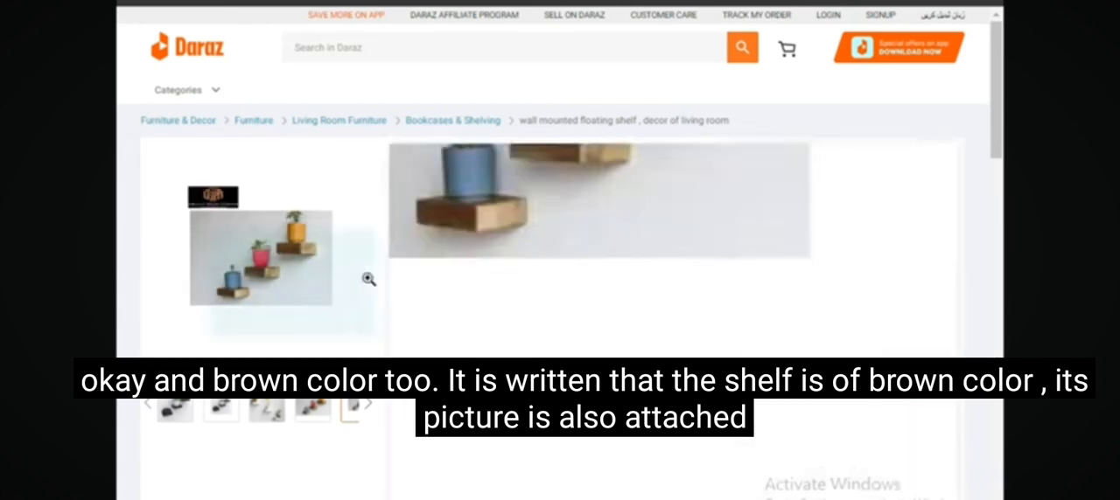
pyautogui.click(530, 324)
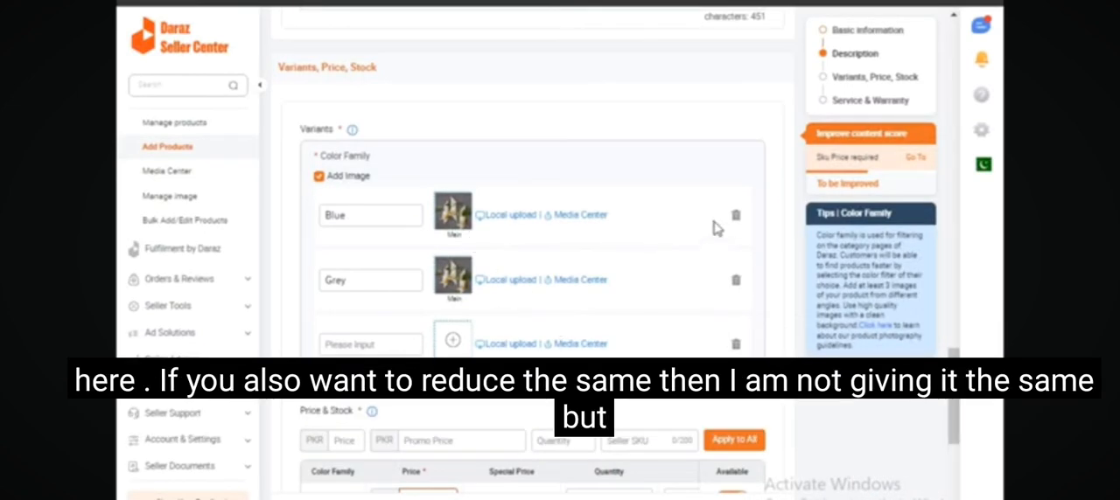
# Delete the Blue color variant from the product.
pyautogui.click(738, 219)
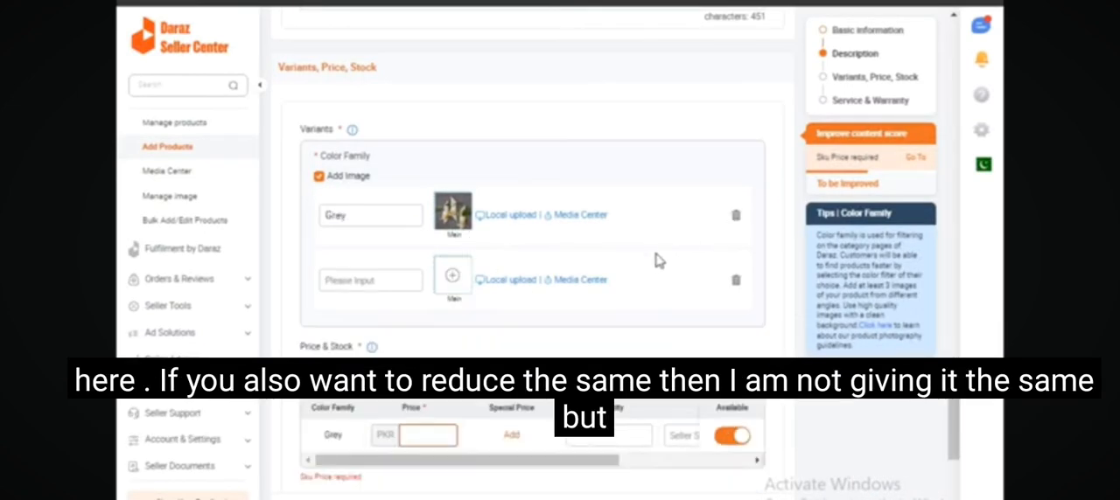
# Set the Grey variant's price to PKR 300.
pyautogui.scroll(-1, 553, 260)
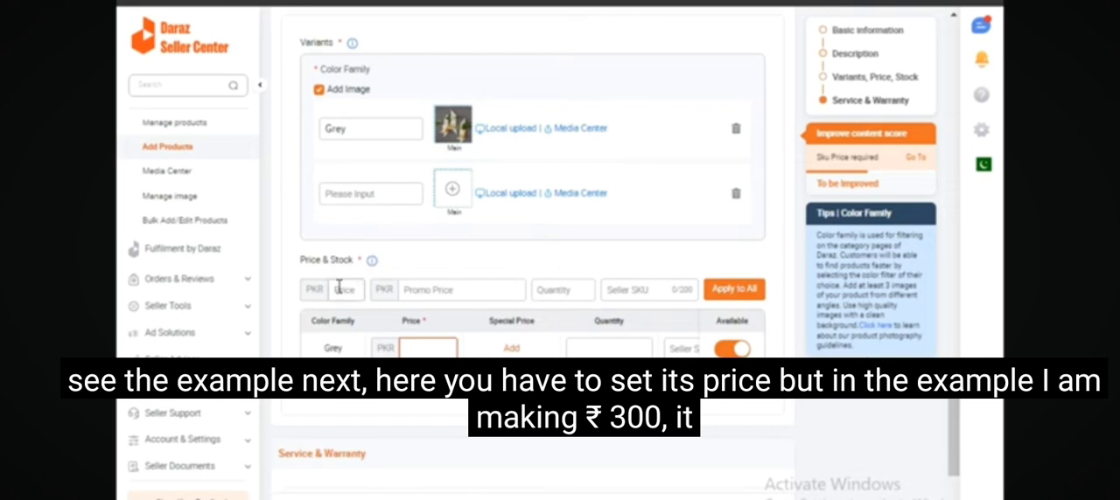
pyautogui.click(415, 350)
pyautogui.write('300')
# Add a special price of 100 for the Grey variant, valid from 09/07/2023 to 31/07/2023.
pyautogui.click(511, 349)
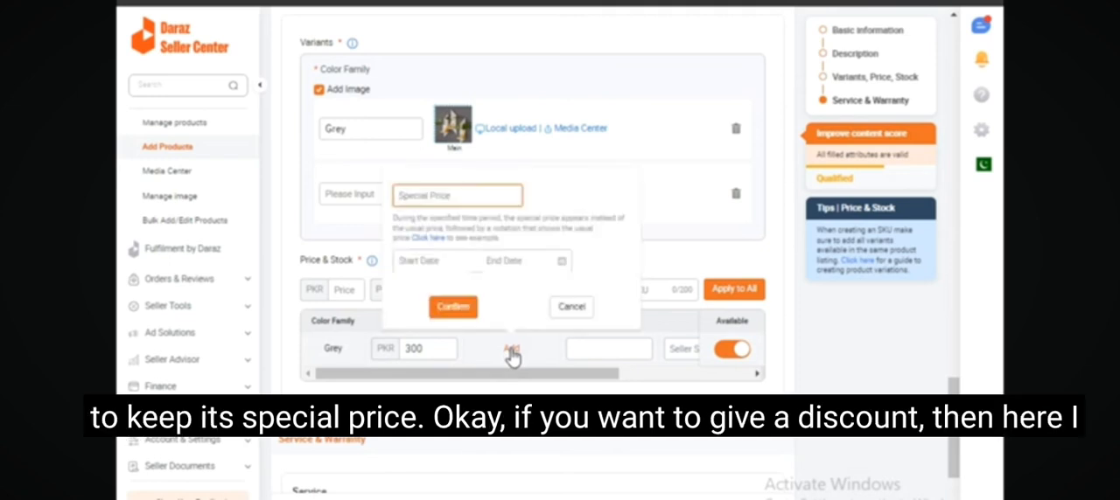
pyautogui.write('100')
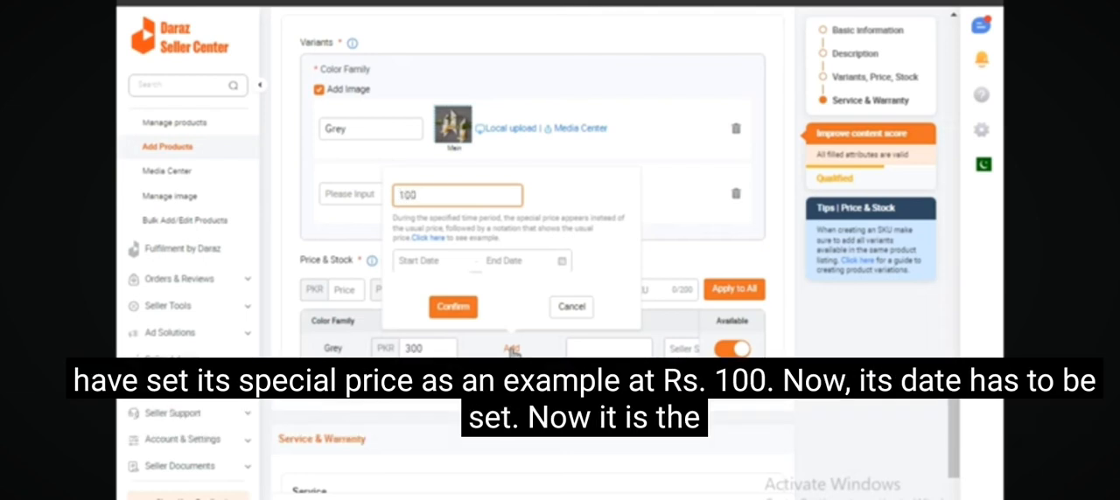
pyautogui.click(412, 265)
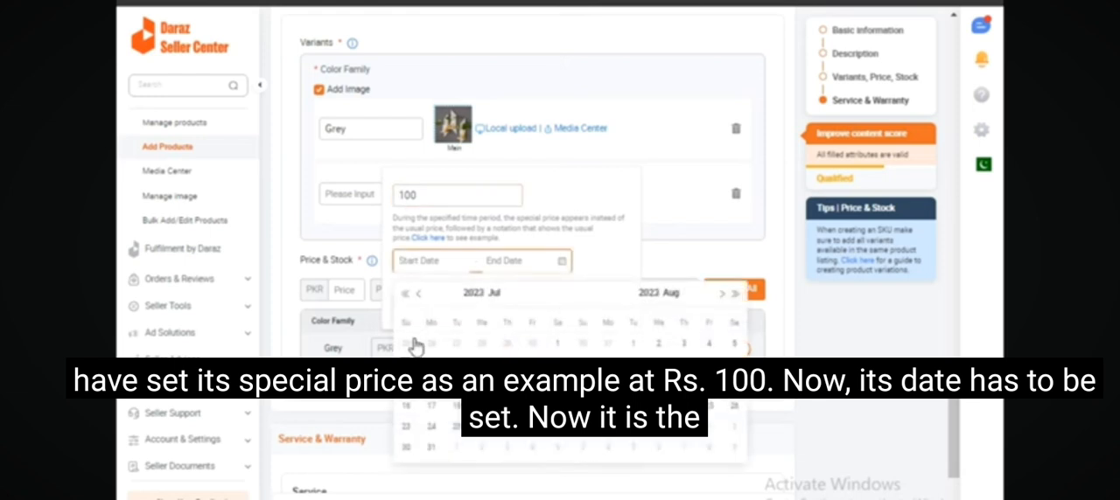
pyautogui.click(407, 386)
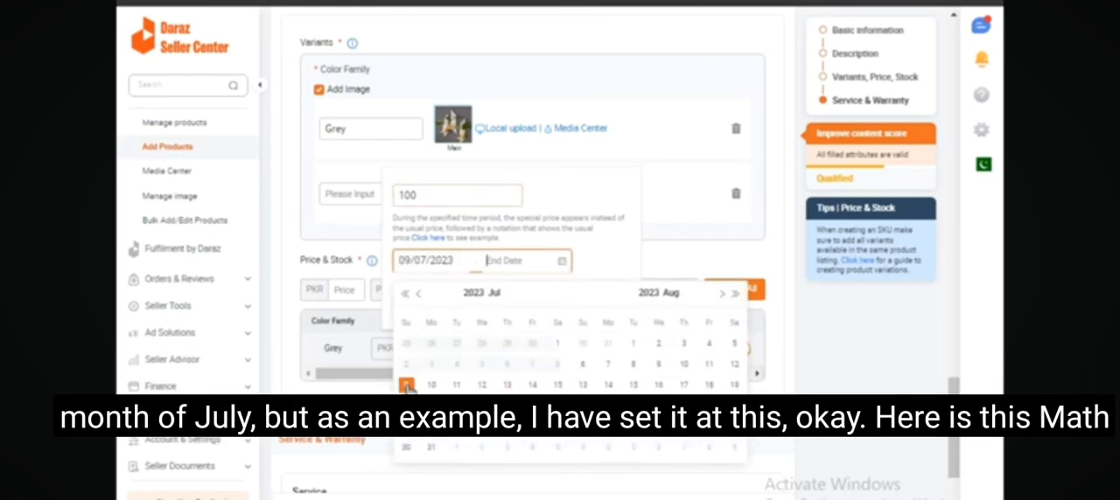
pyautogui.click(430, 447)
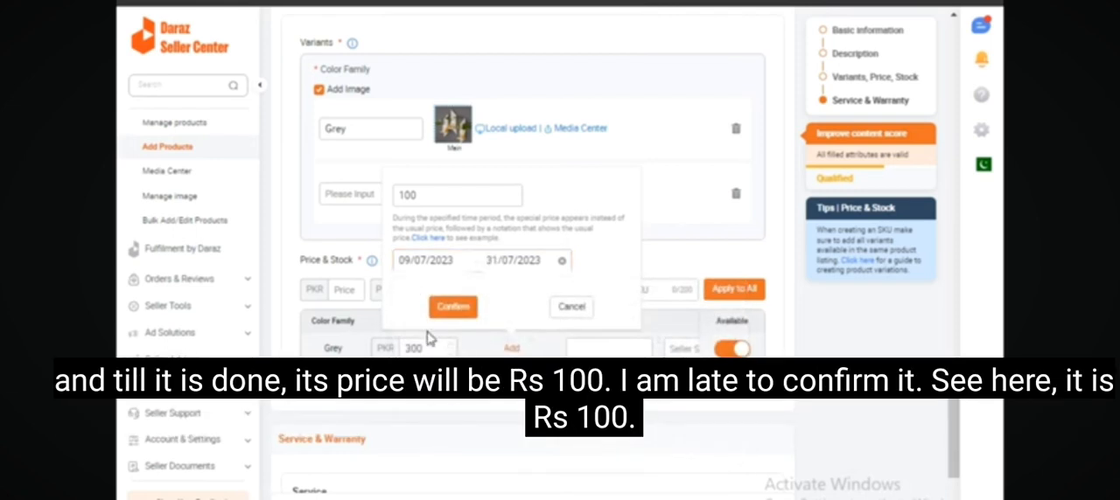
pyautogui.click(452, 308)
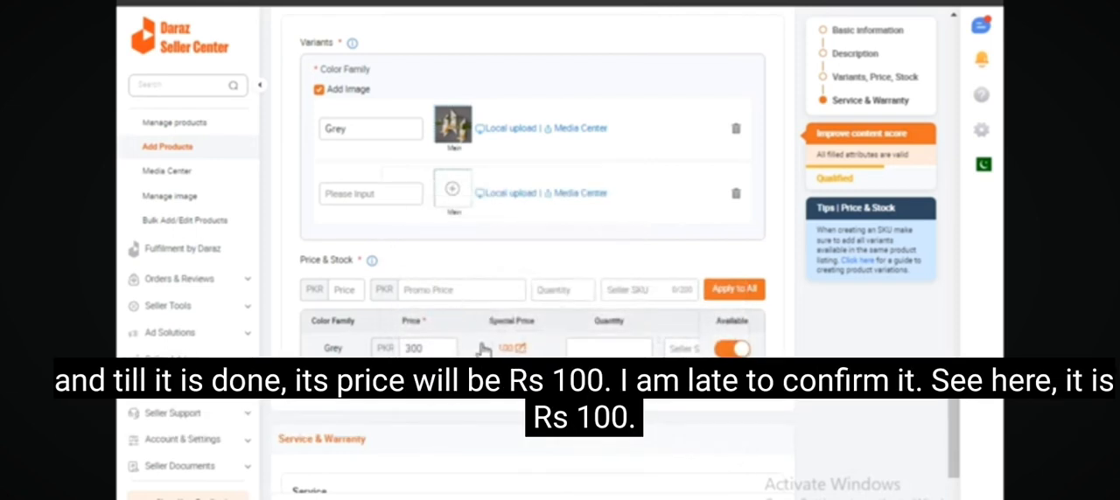
# Set the Grey variant's quantity to 9 and its seller SKU to w099, leaving the free items blank.
pyautogui.moveTo(492, 350)
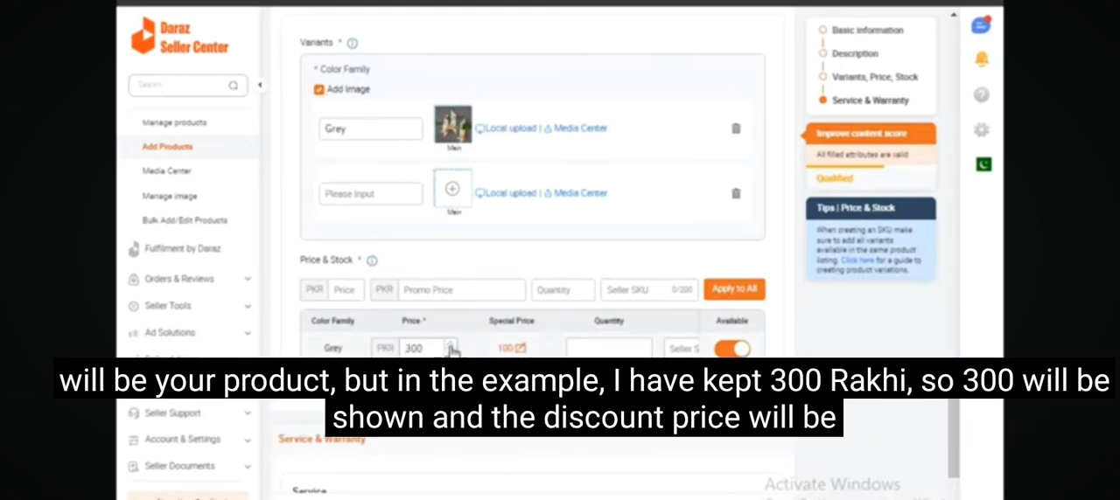
pyautogui.moveTo(522, 352)
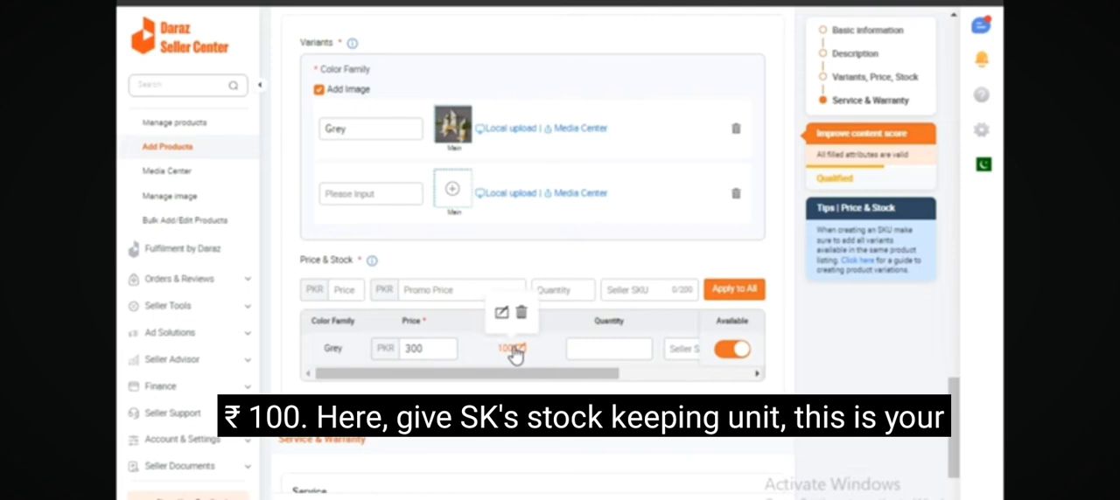
pyautogui.click(602, 348)
pyautogui.write('9')
pyautogui.click(623, 349)
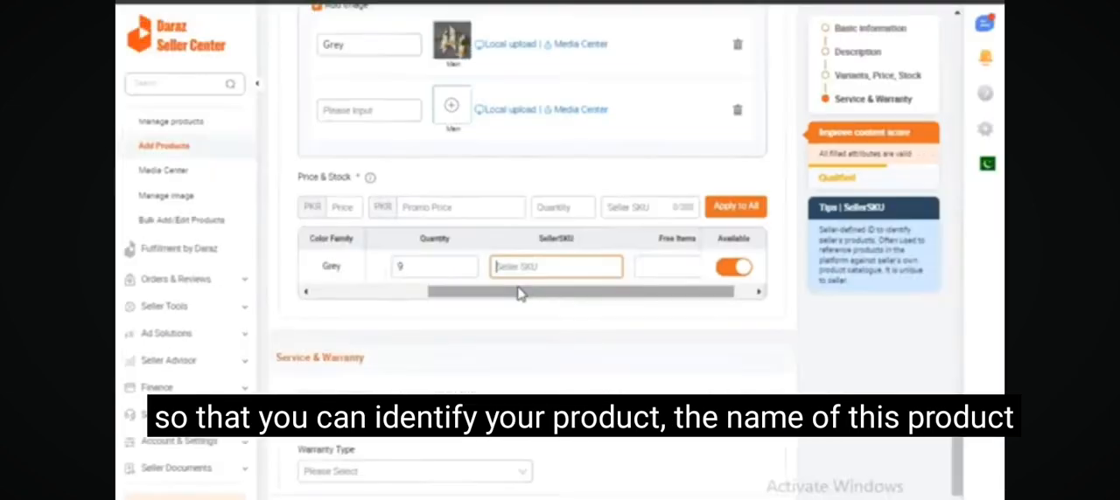
pyautogui.write('w099')
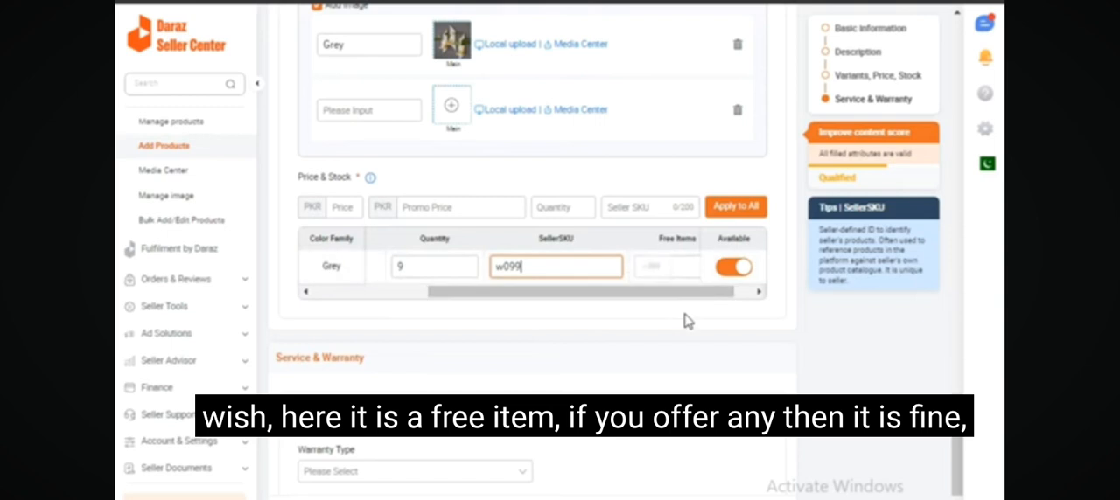
pyautogui.click(627, 284)
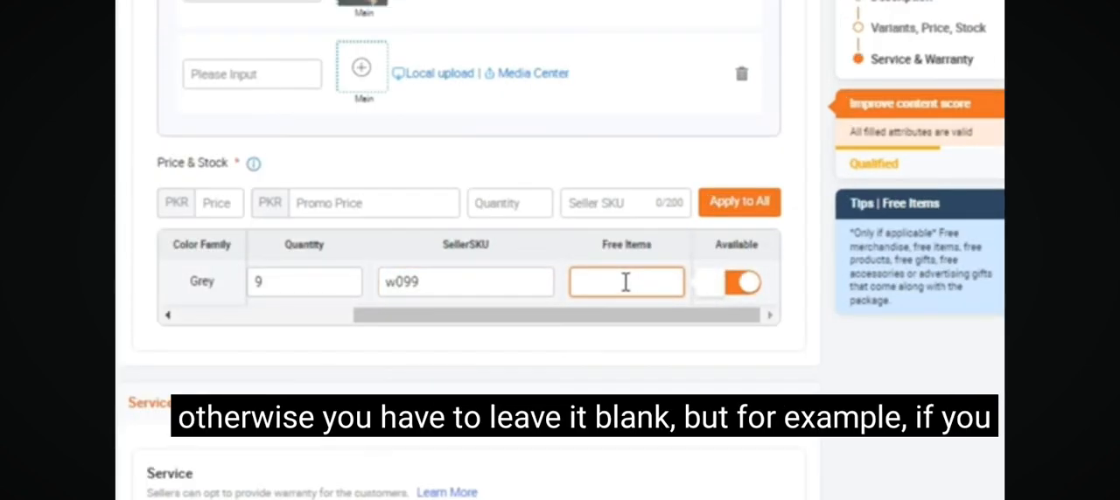
pyautogui.scroll(-2, 622, 291)
pyautogui.click(583, 289)
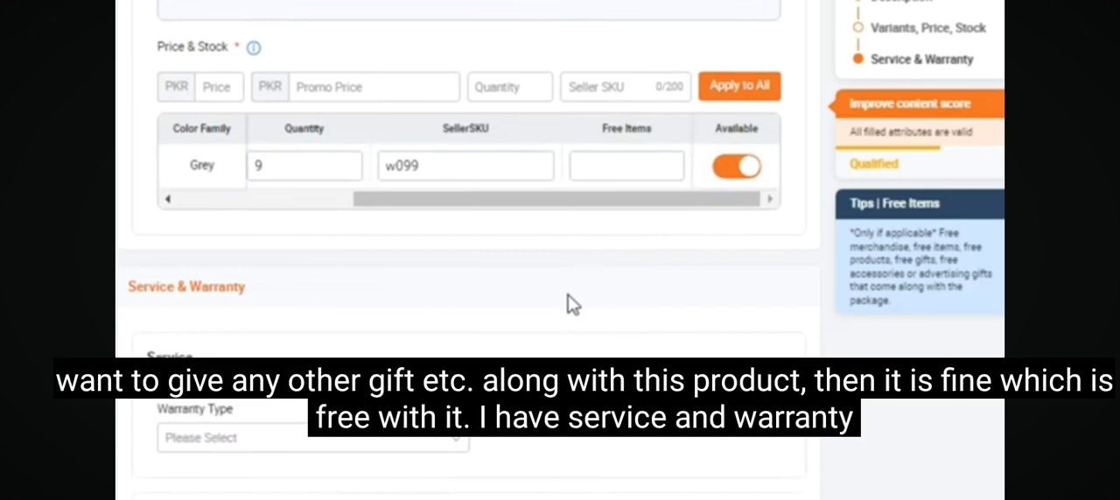
# Set the product's warranty type to No Warranty in the service details.
pyautogui.scroll(-2, 574, 306)
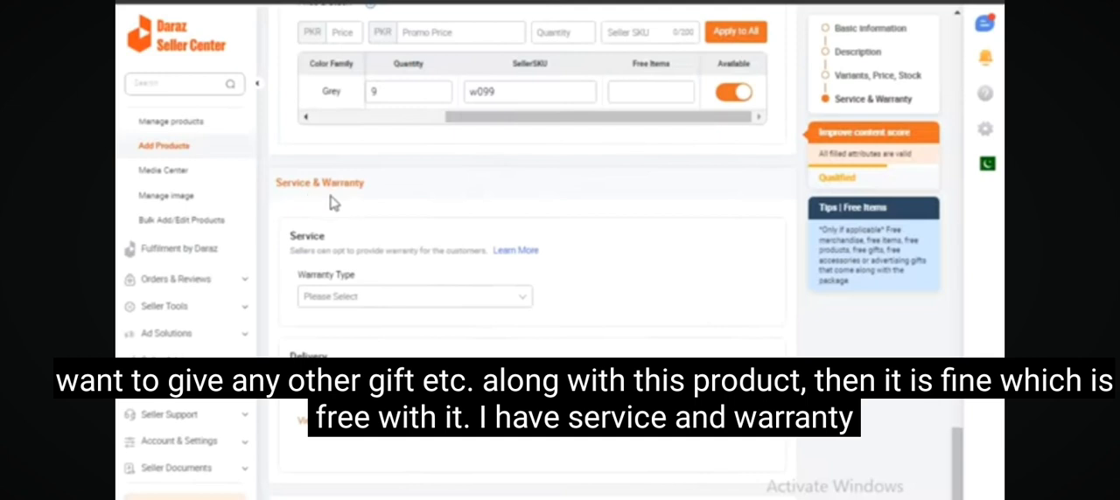
pyautogui.click(504, 300)
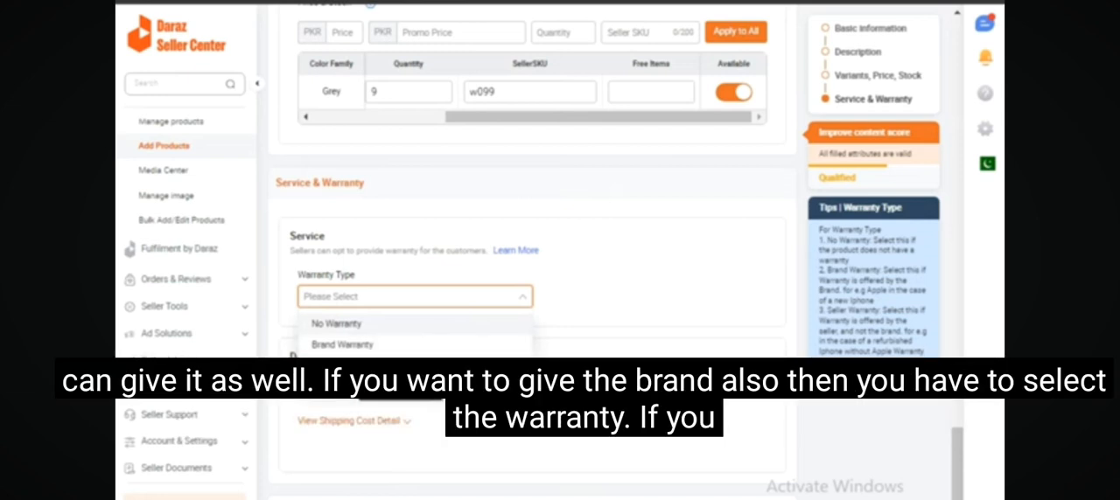
pyautogui.click(324, 323)
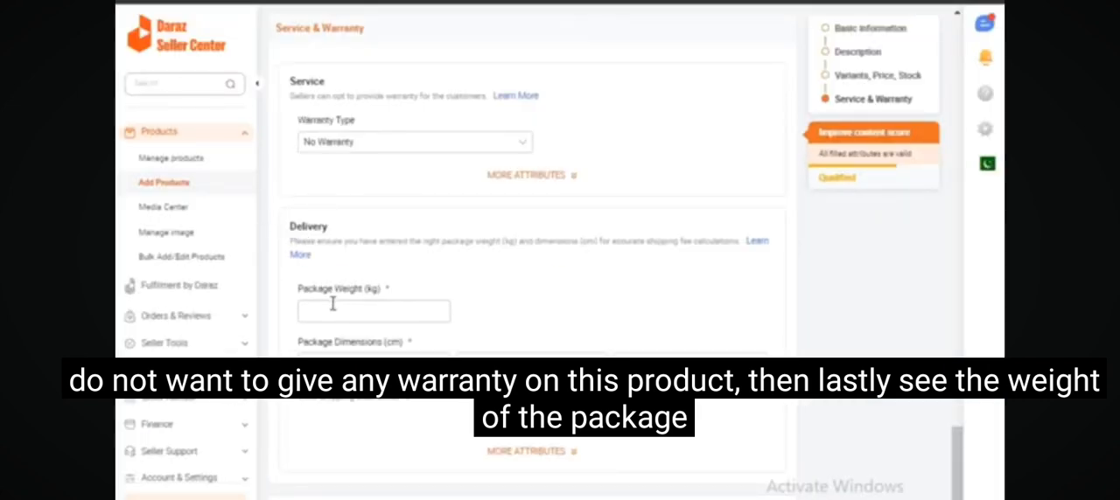
# Enter a package weight of 0.7 kg and a package length of 50 cm in the delivery details.
pyautogui.click(337, 313)
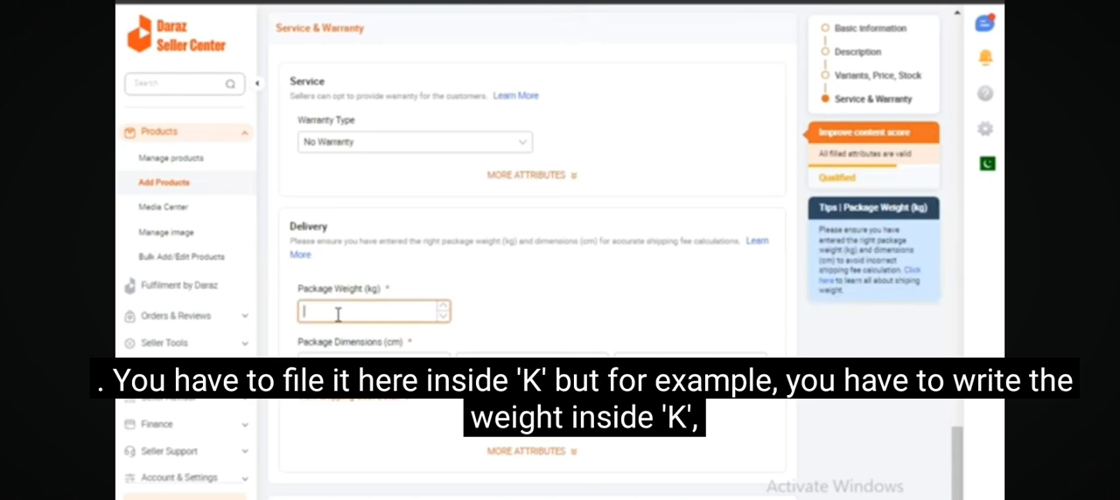
pyautogui.write('0.7')
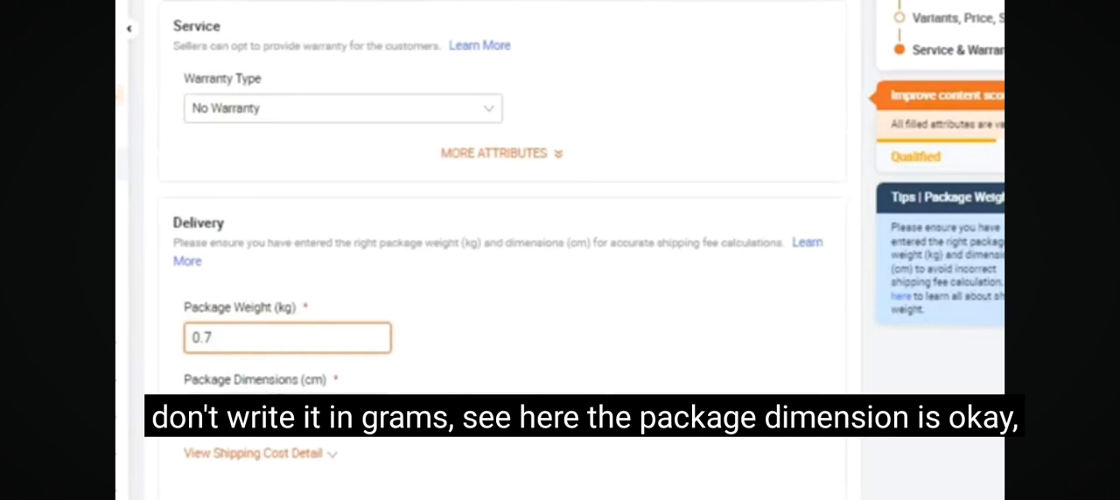
pyautogui.click(234, 416)
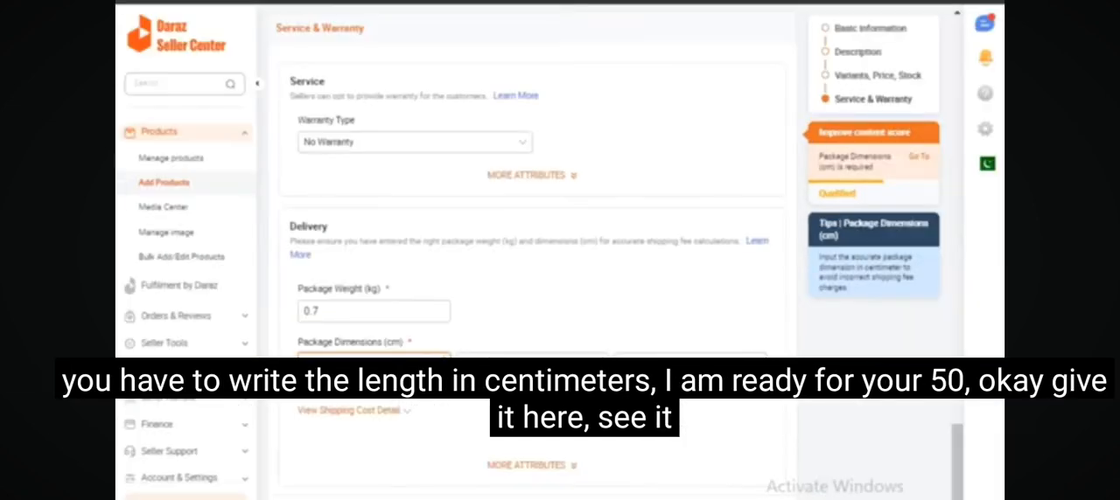
pyautogui.write('50')
pyautogui.click(486, 369)
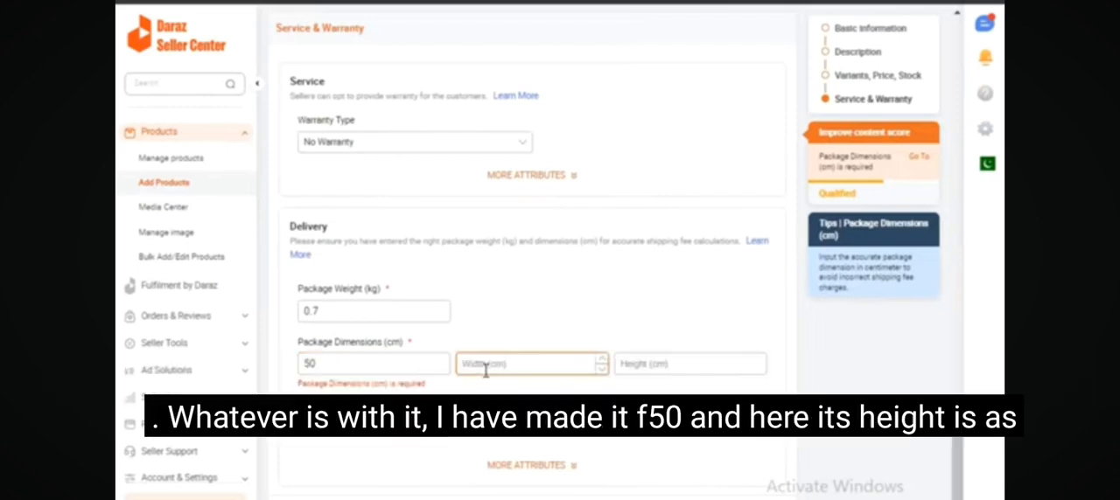